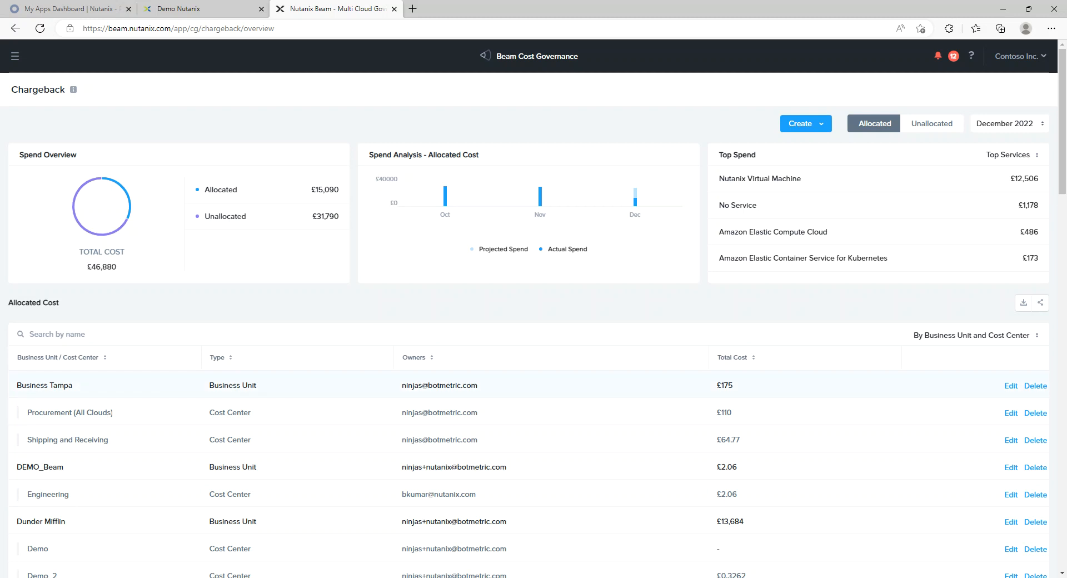
# Step: Show the allocated cost by cost center, search for "demo", and open the Demo_2 cost center
pyautogui.click(973, 335)
pyautogui.click(939, 372)
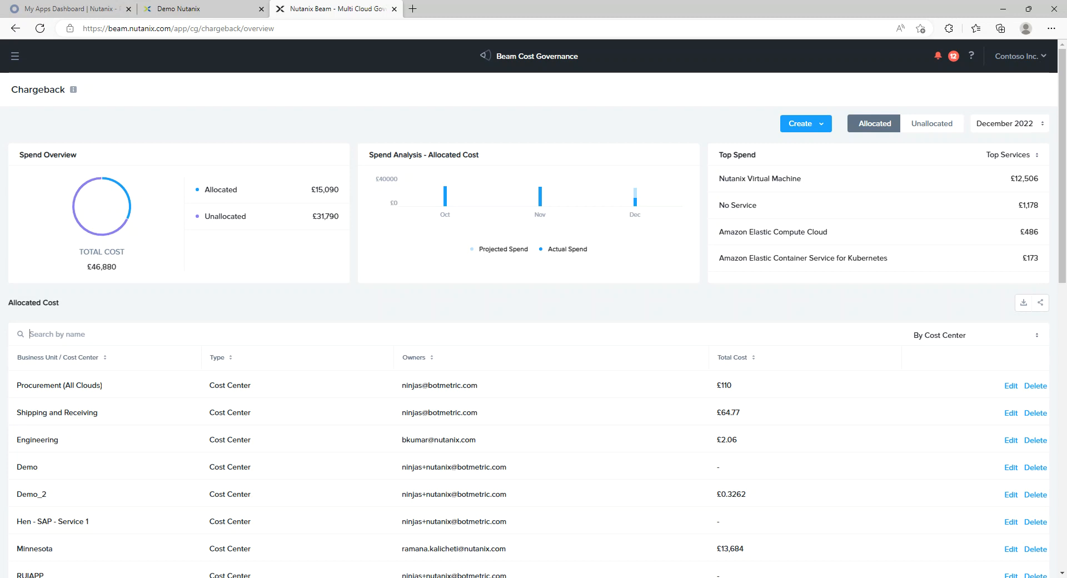
pyautogui.write('demo')
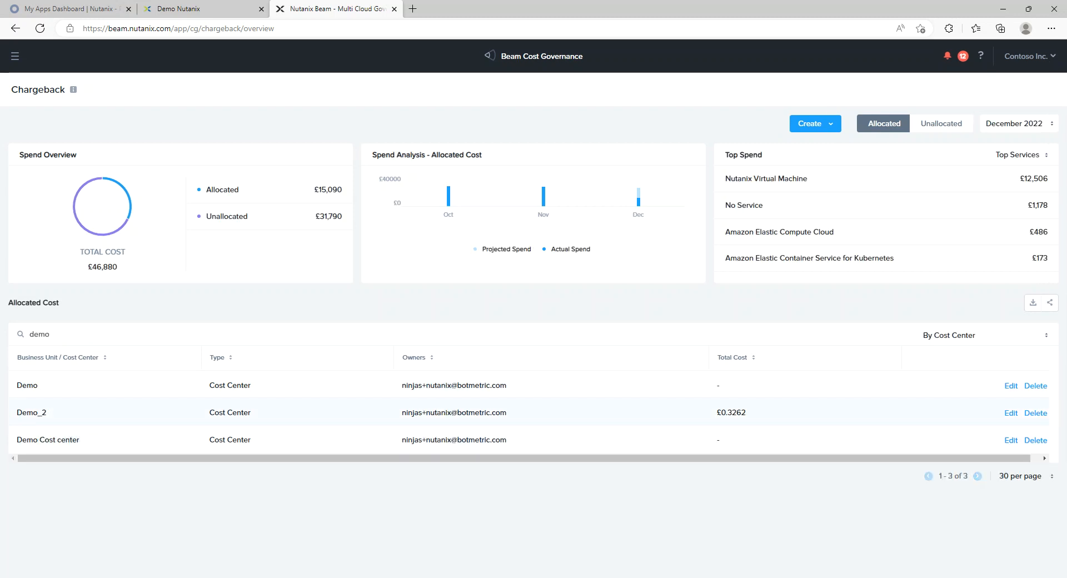
pyautogui.click(31, 412)
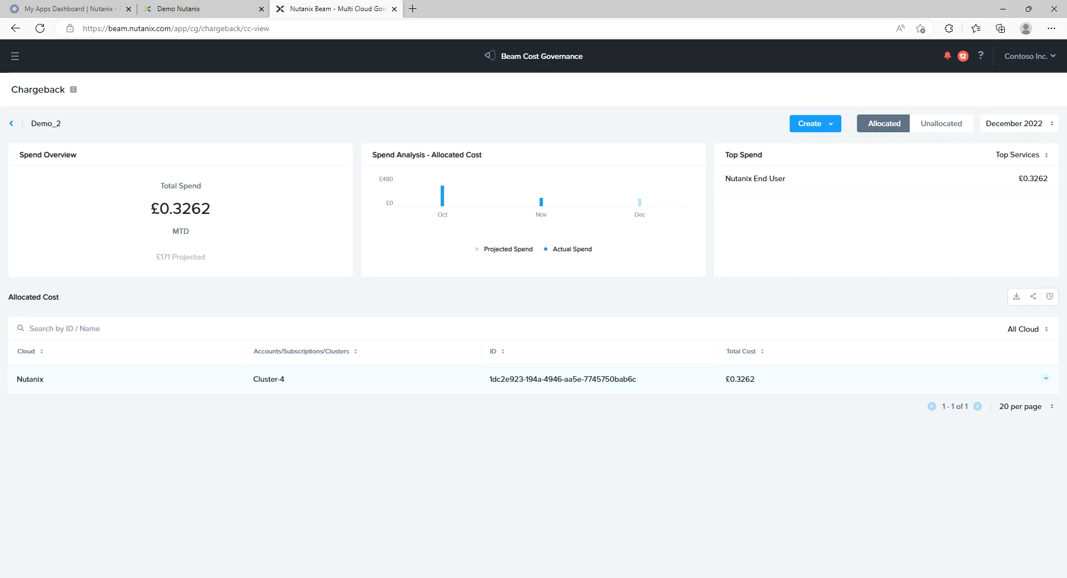
# Step: Examine the Nutanix End User resources with and without IDs under Cluster-4, and return to the Demo_2 overview
pyautogui.moveTo(541, 202)
pyautogui.click(268, 379)
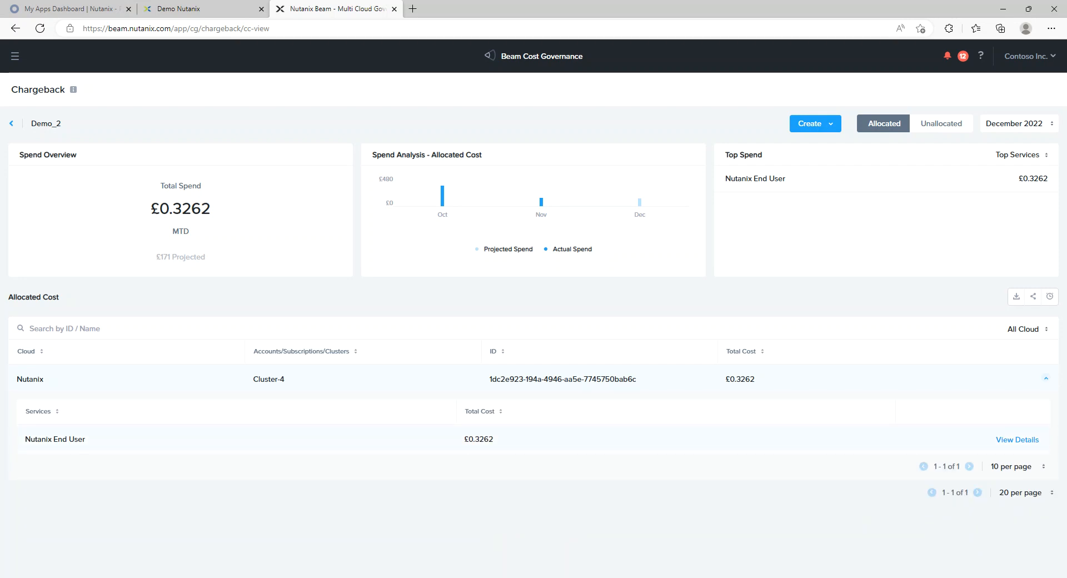
pyautogui.click(1016, 440)
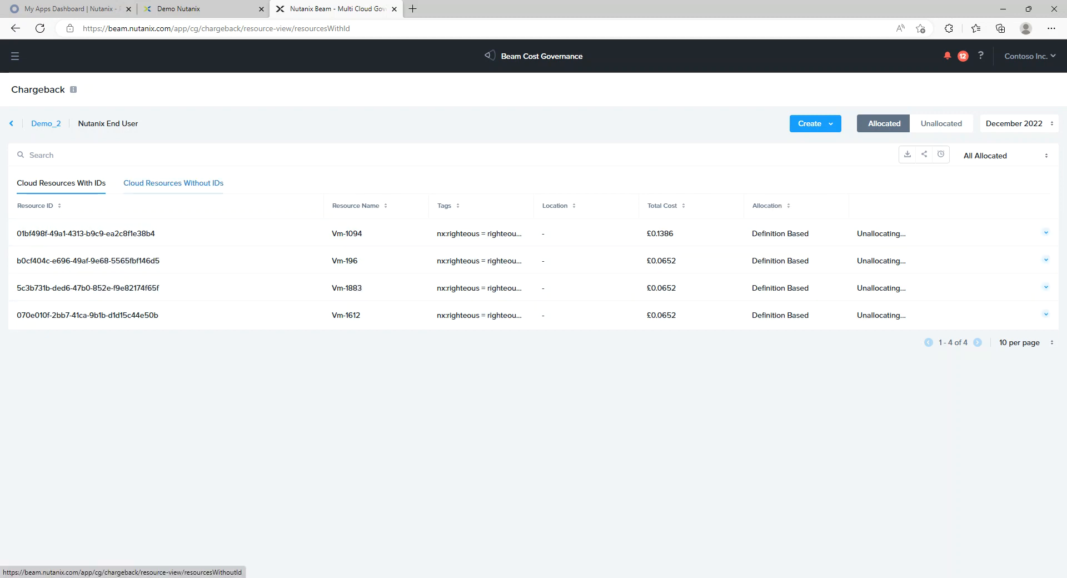
pyautogui.click(174, 183)
pyautogui.click(61, 182)
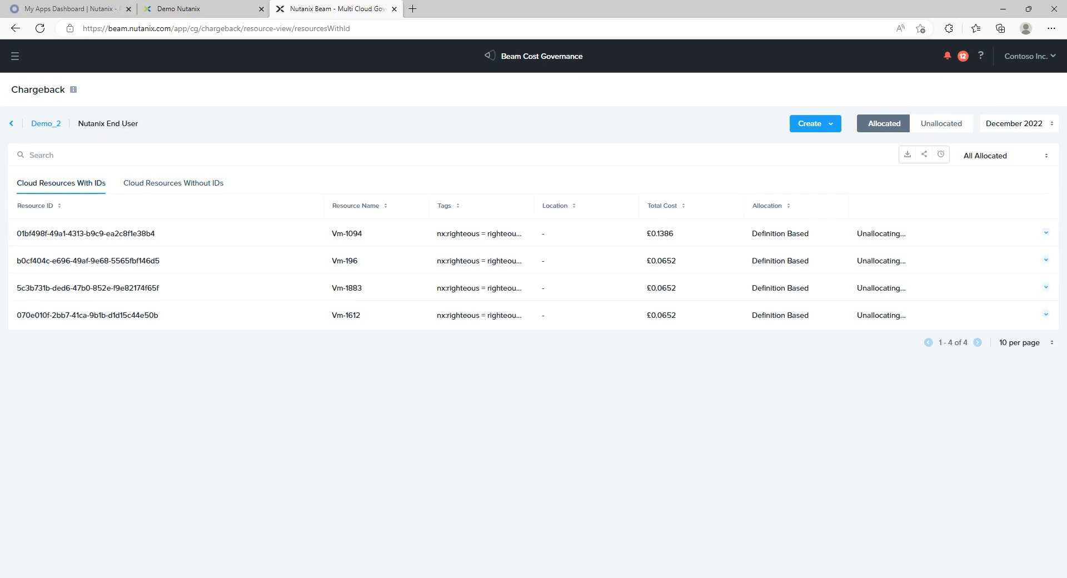
pyautogui.click(46, 124)
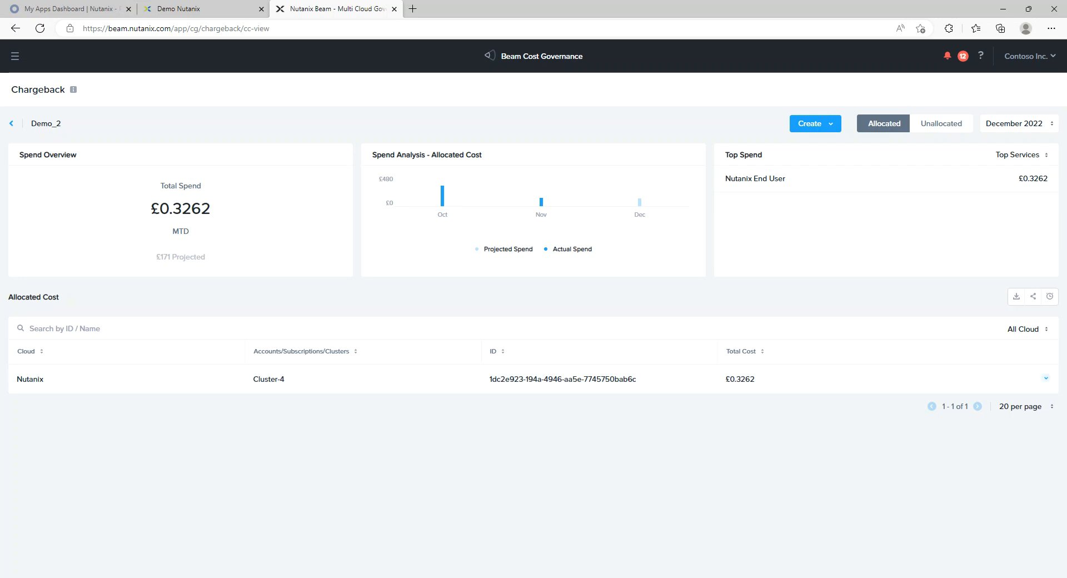
# Step: Open the Nutanix cost configuration and look through the product portfolio
pyautogui.click(15, 55)
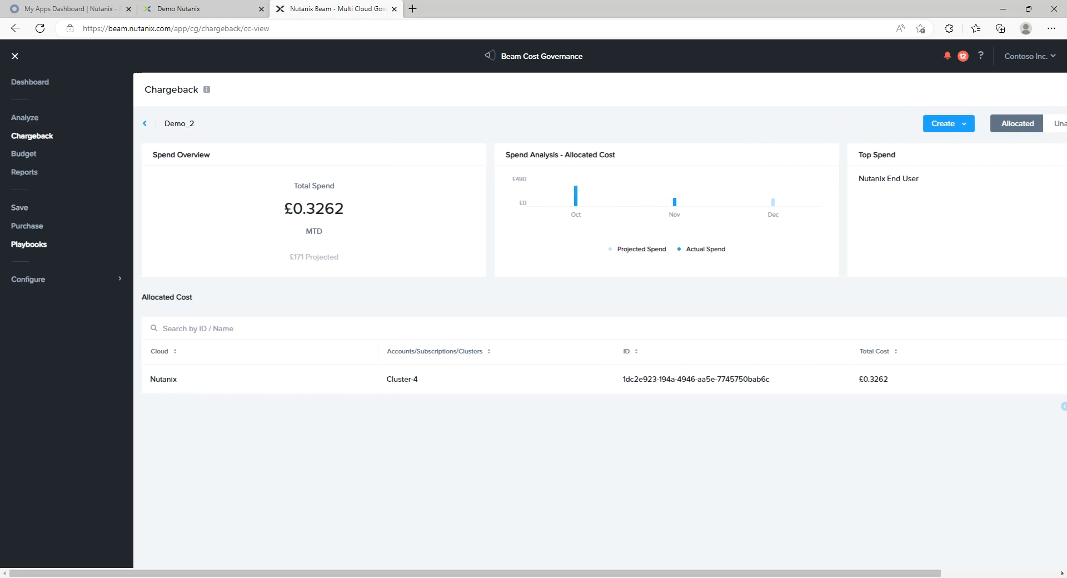
pyautogui.moveTo(28, 279)
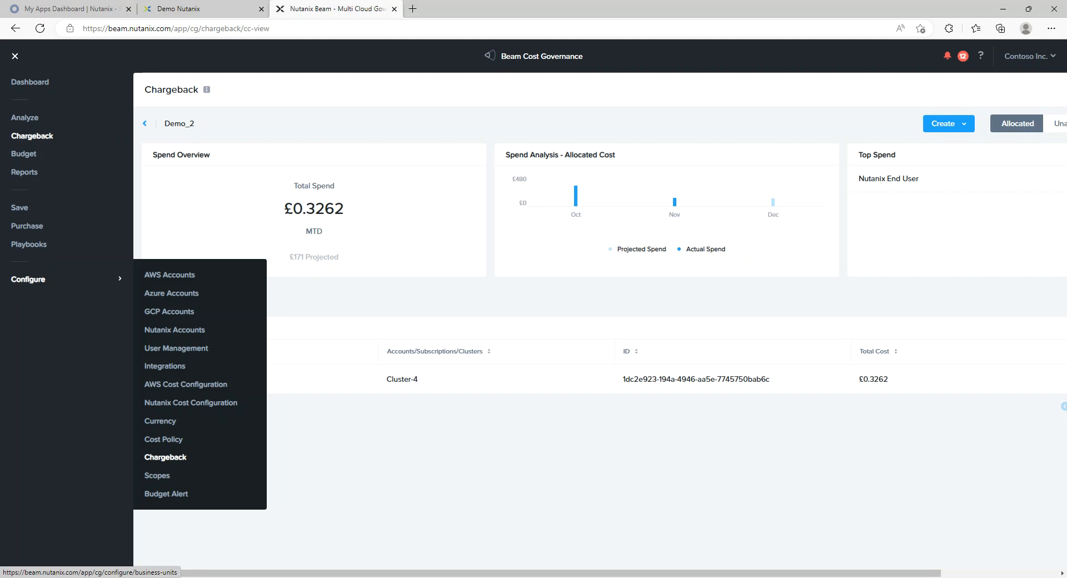
pyautogui.click(191, 402)
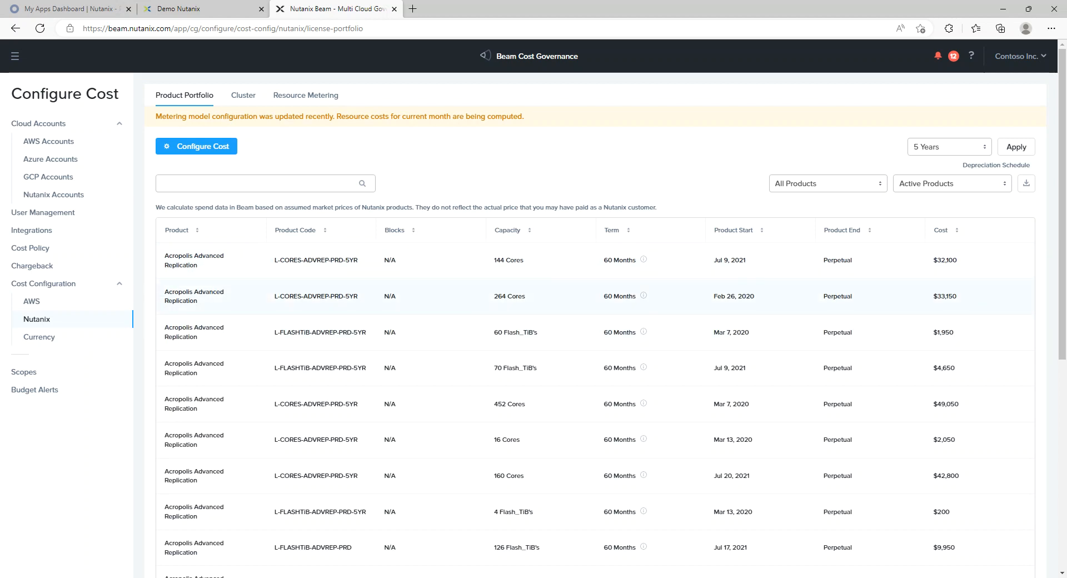
pyautogui.scroll(-10, 594, 333)
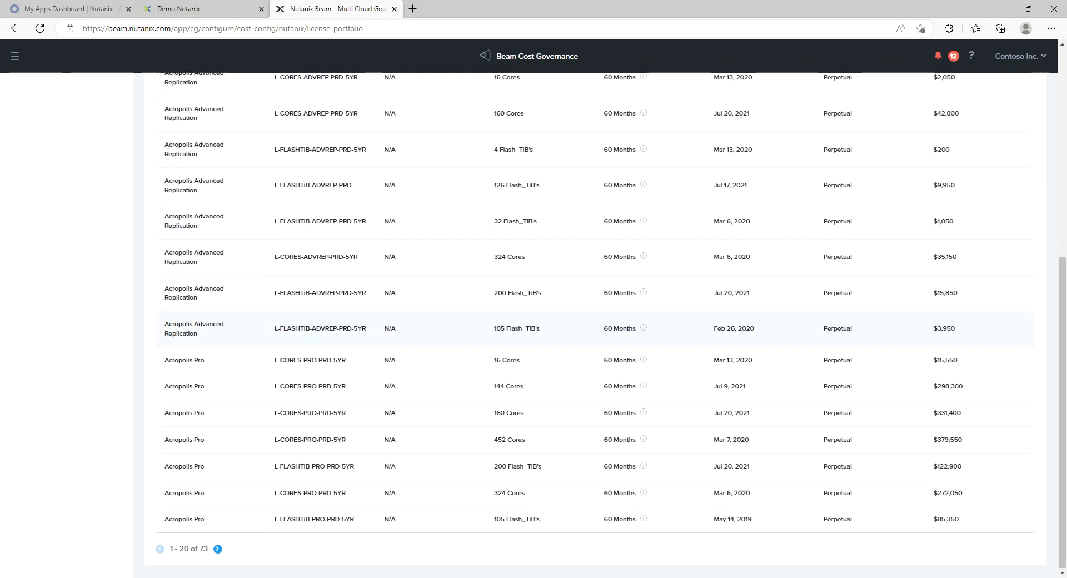
pyautogui.scroll(10, 594, 333)
# Step: Filter the product portfolio to Hardware and review the listed products and their costs
pyautogui.click(828, 183)
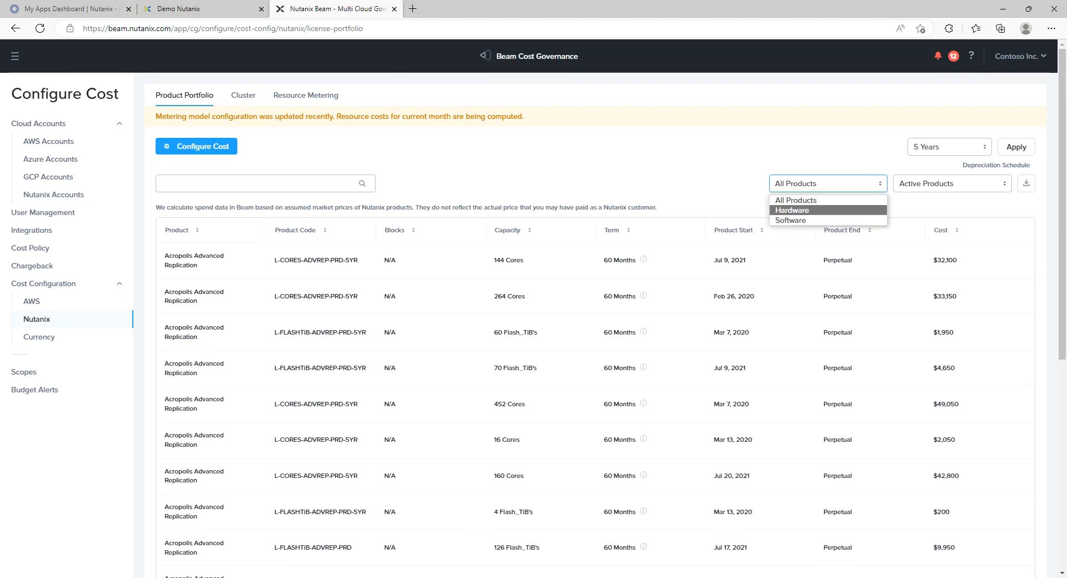
pyautogui.press('Return')
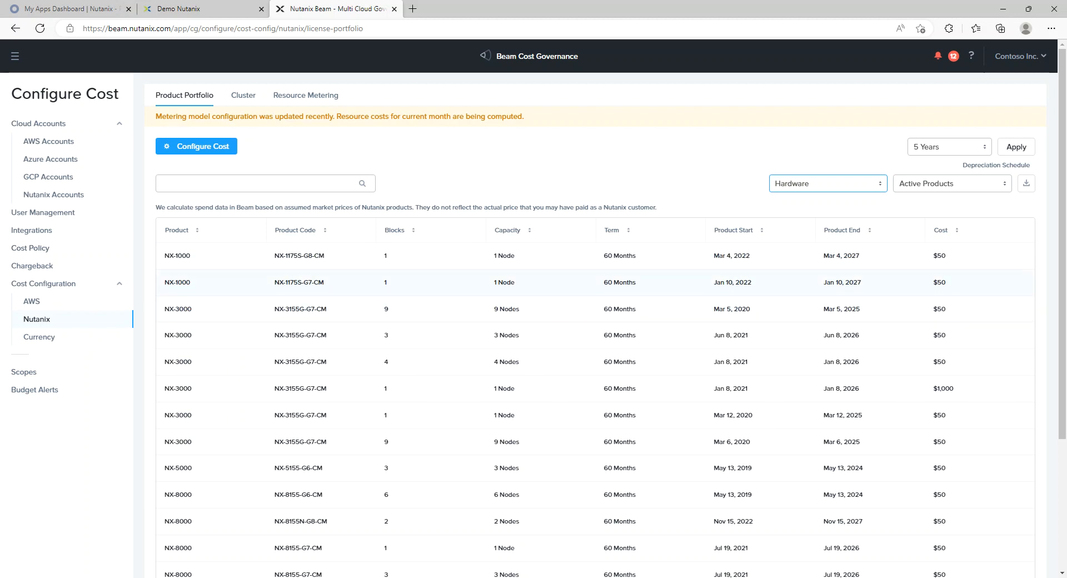
pyautogui.scroll(-5, 594, 333)
pyautogui.scroll(5, 595, 333)
pyautogui.scroll(-5, 595, 388)
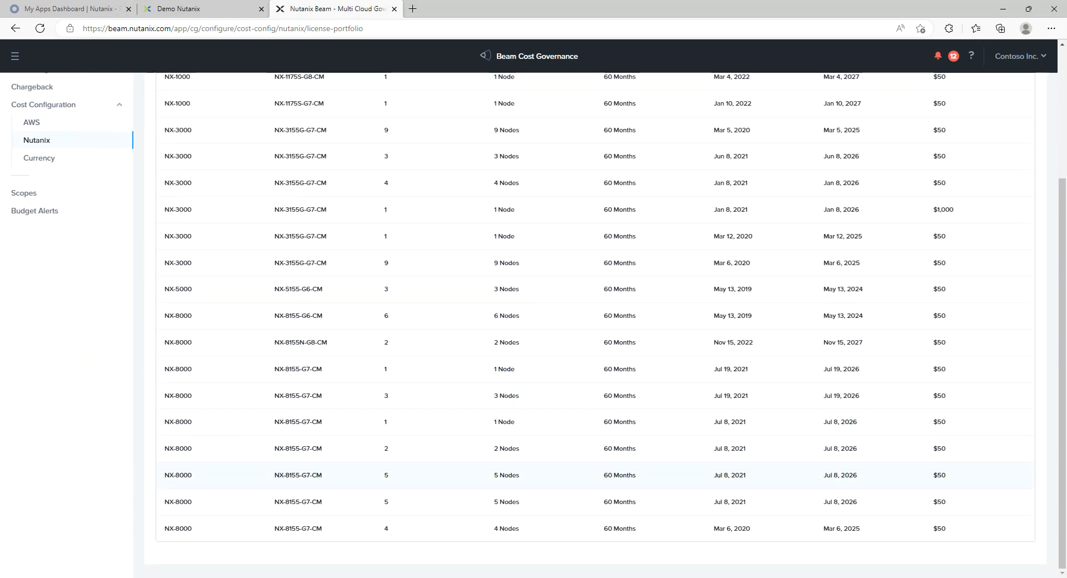
pyautogui.scroll(5, 595, 389)
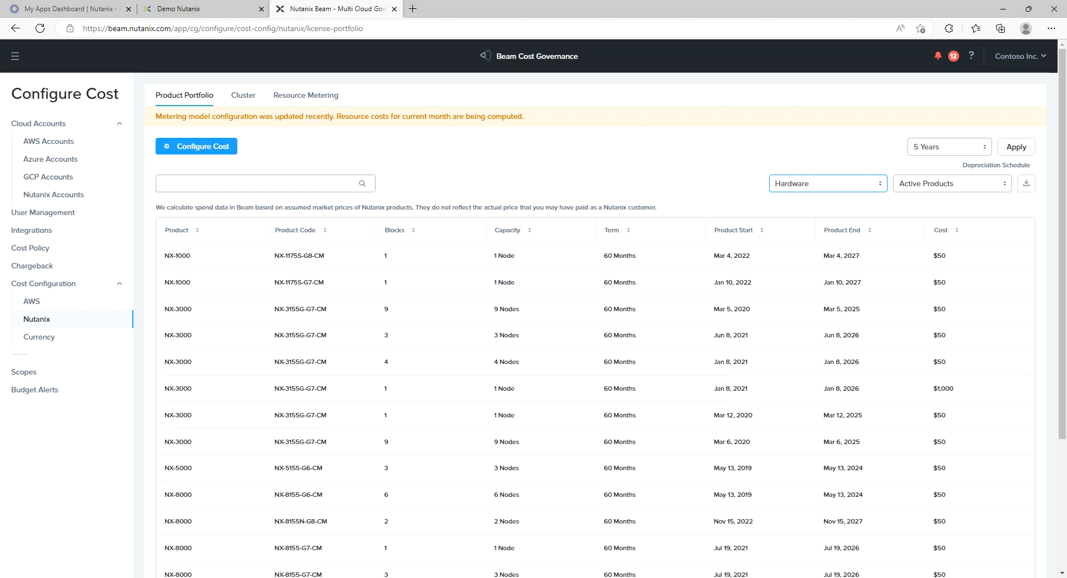
# Step: Open the TCO settings of Cluster-4 and check the third-party hardware cost assumptions
pyautogui.click(243, 95)
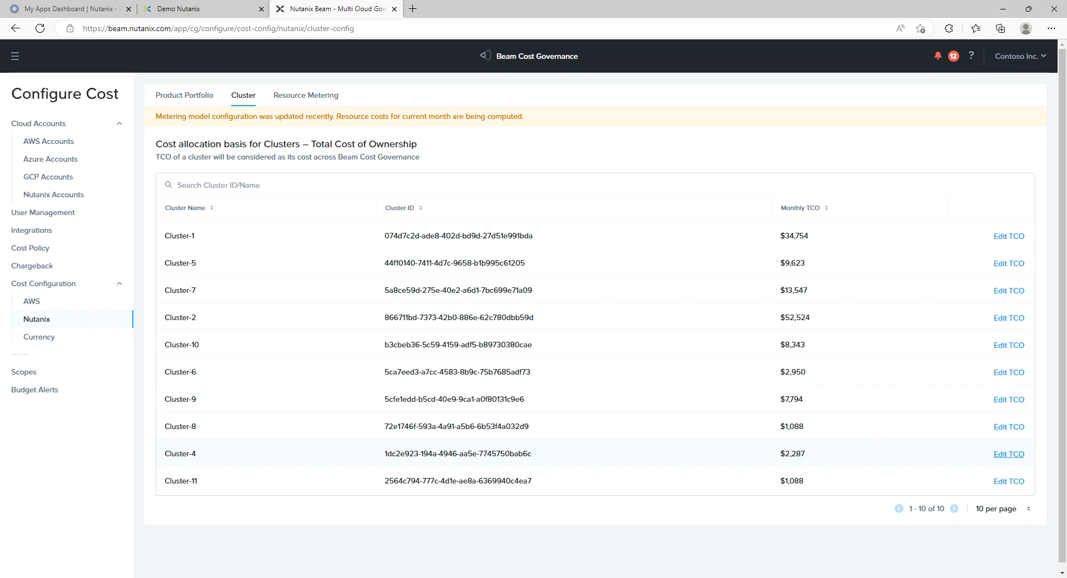
pyautogui.click(1009, 454)
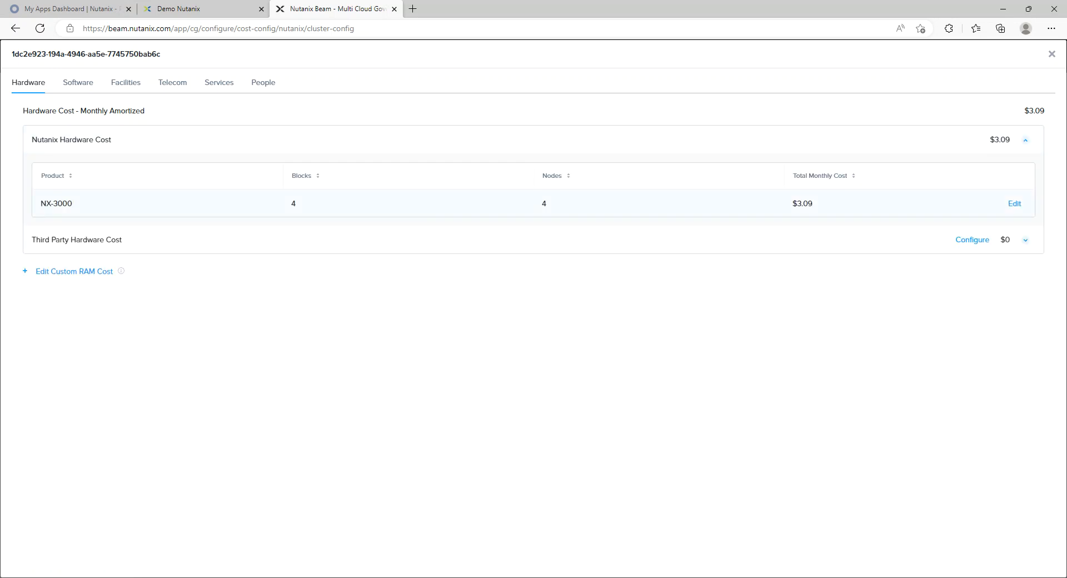
pyautogui.moveTo(72, 204); pyautogui.dragTo(46, 204)
pyautogui.click(971, 239)
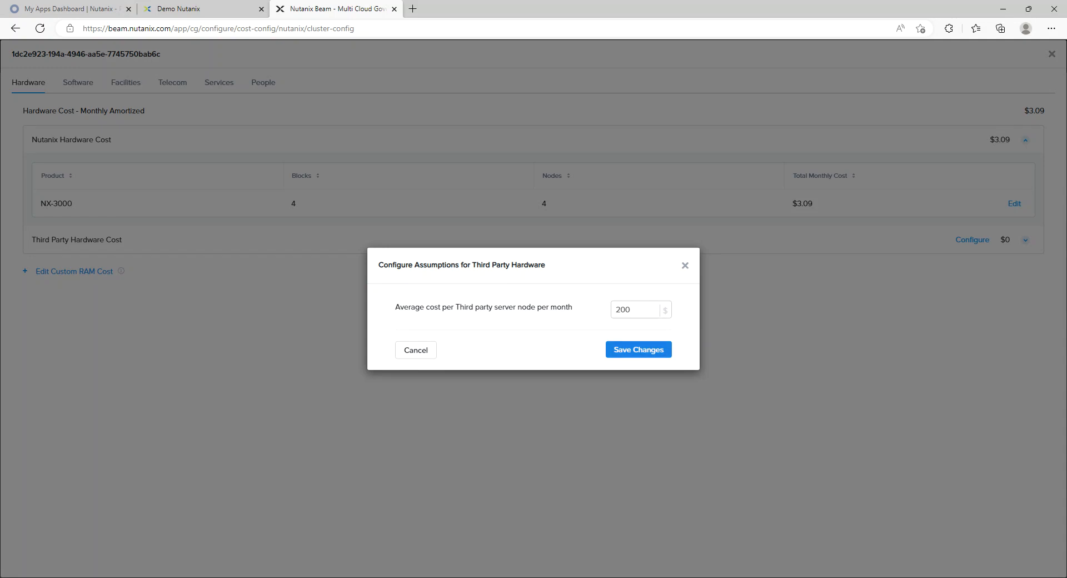
pyautogui.press('Return')
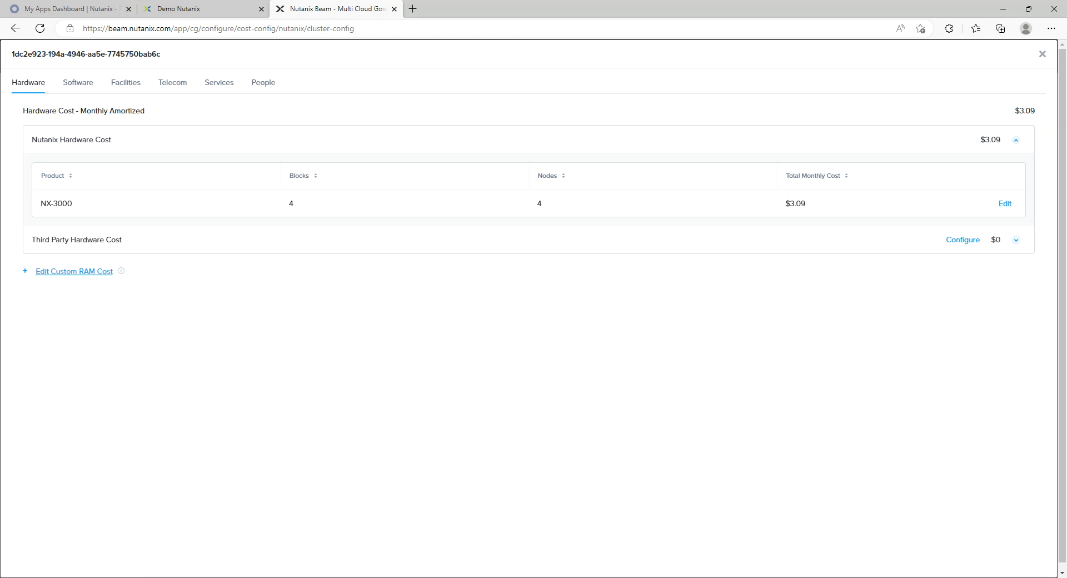
# Step: Set the cluster's custom RAM cost to $0.001 per GiB per month and save it
pyautogui.click(74, 271)
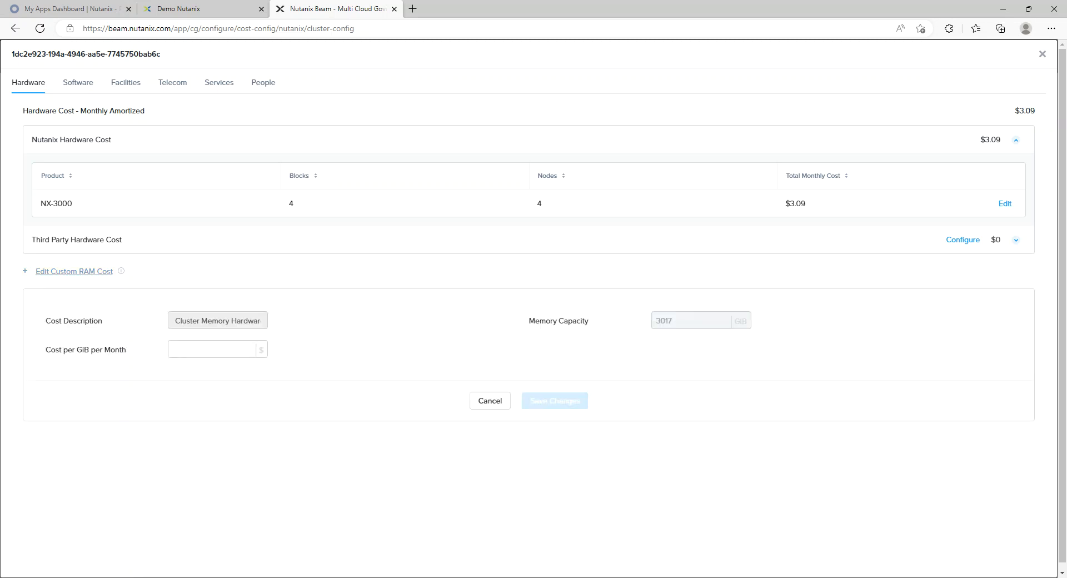
pyautogui.click(211, 349)
pyautogui.write('0.001')
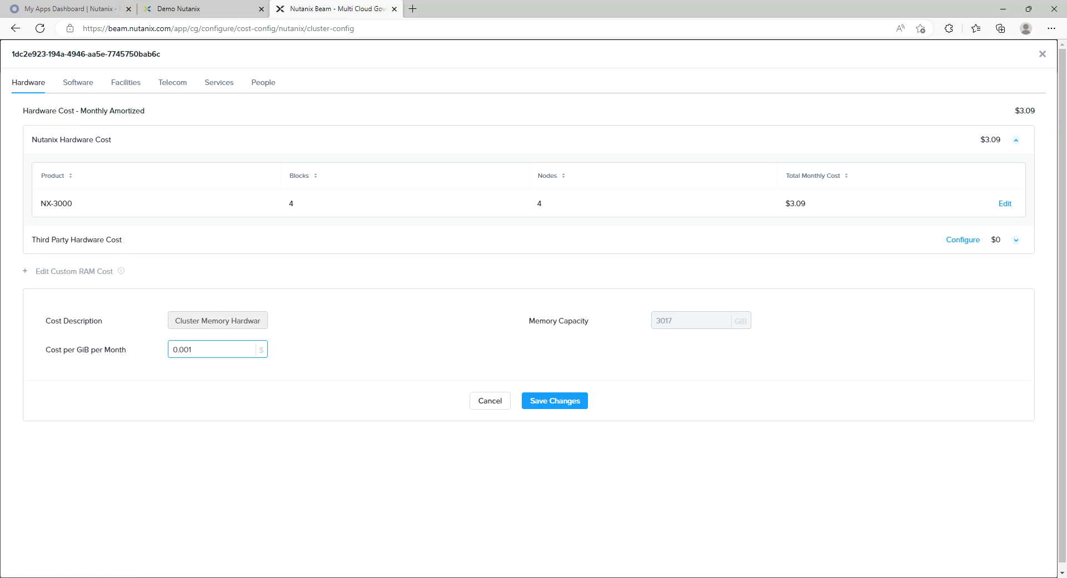
pyautogui.press('Return')
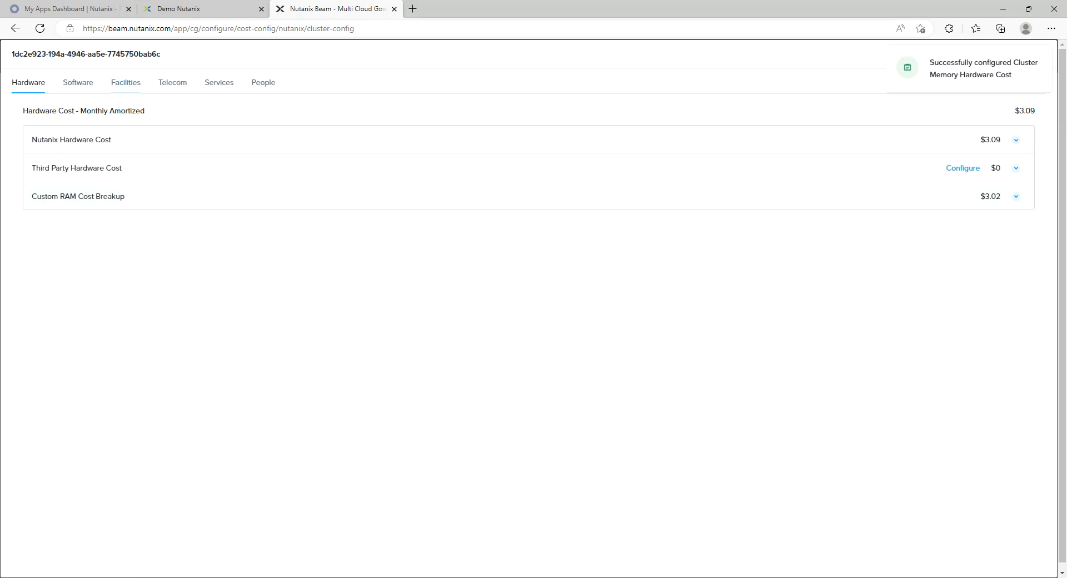
# Step: Check the Nutanix software cost breakdown and start a custom third-party software cost described as "Ms license"
pyautogui.click(78, 82)
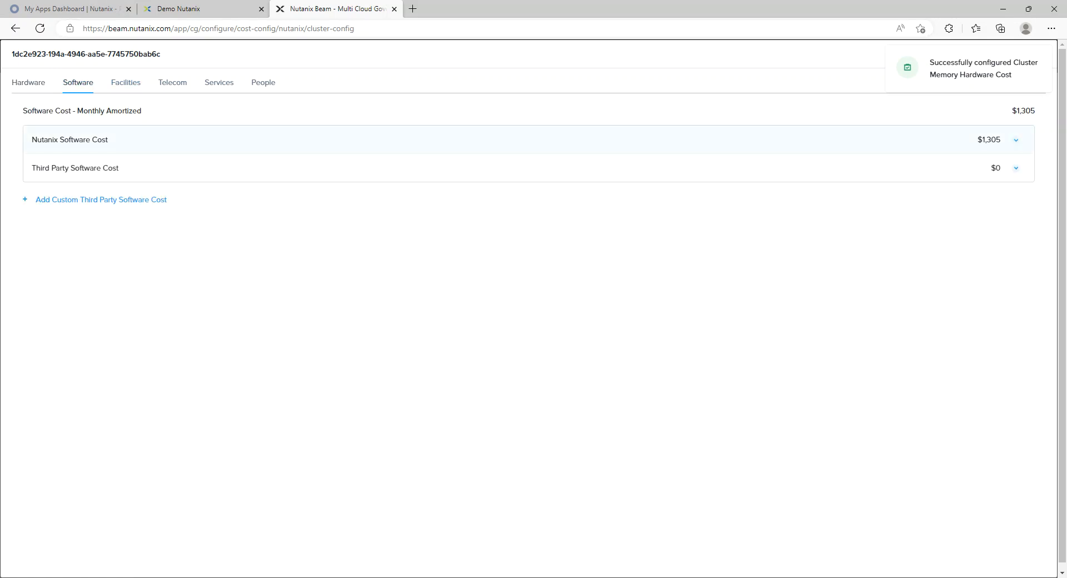
pyautogui.click(1016, 139)
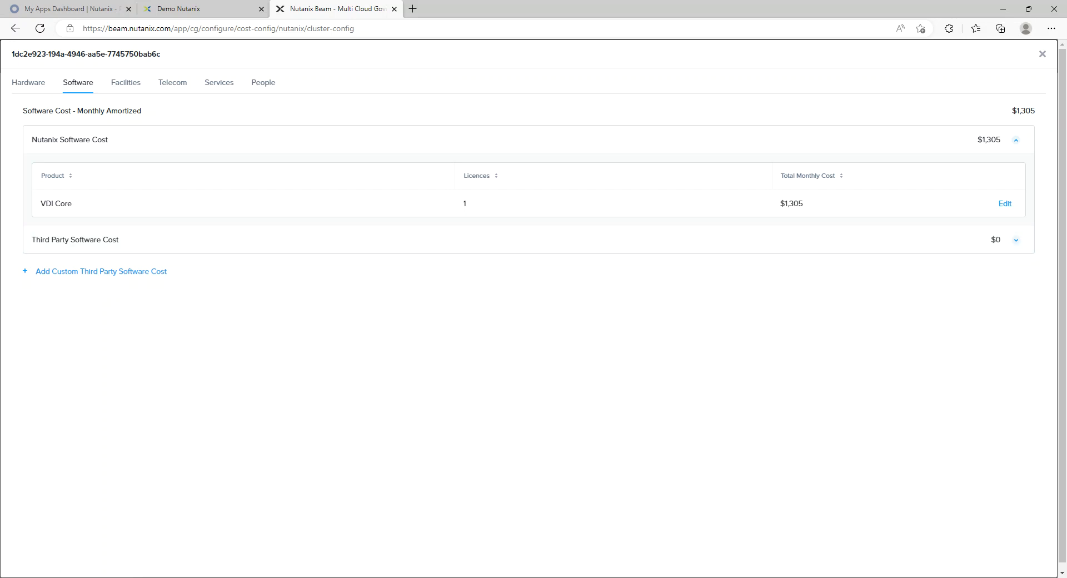
pyautogui.click(101, 271)
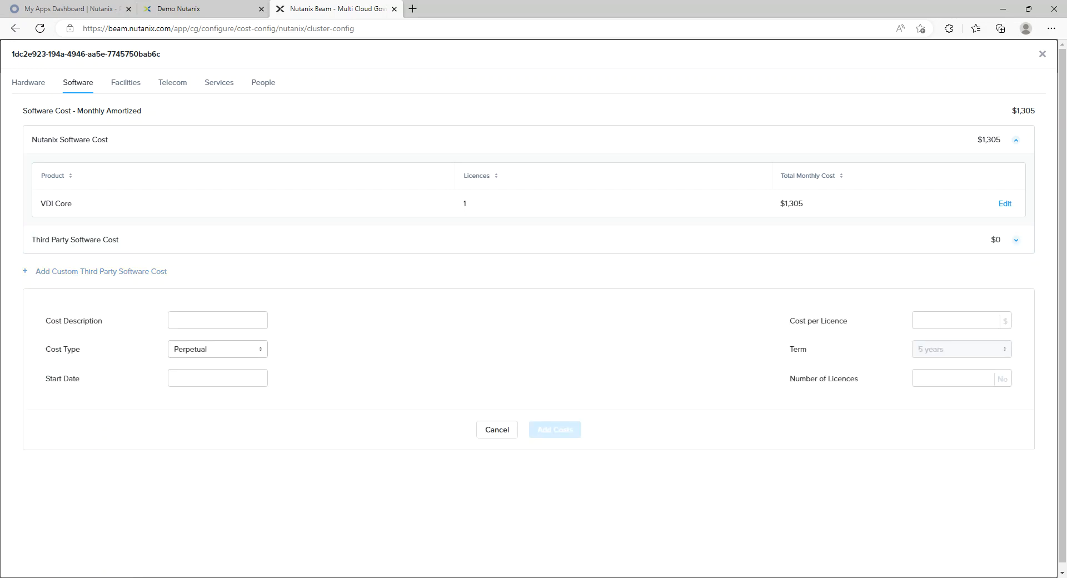
pyautogui.click(217, 320)
pyautogui.write('windo')
pyautogui.press('BackSpace')
pyautogui.press('BackSpace')
pyautogui.press('BackSpace')
pyautogui.press('BackSpace')
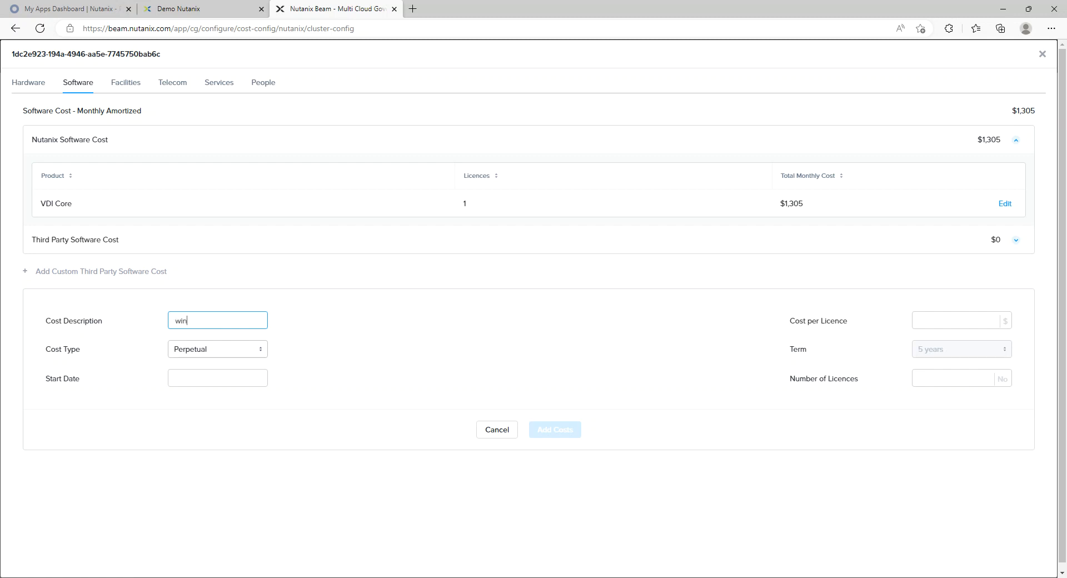
pyautogui.press('BackSpace')
pyautogui.write('Ms licnese')
pyautogui.press('Delete')
pyautogui.write('nse')
# Step: Give the Ms license cost a January 2022 start, $10 per licence and 100 licences, and add it
pyautogui.click(217, 378)
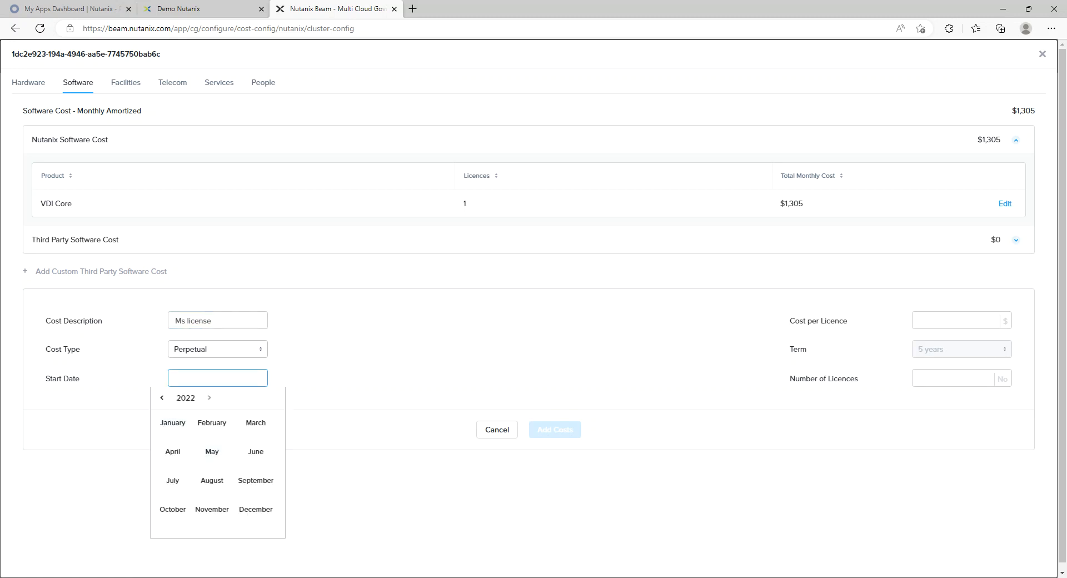
pyautogui.click(172, 422)
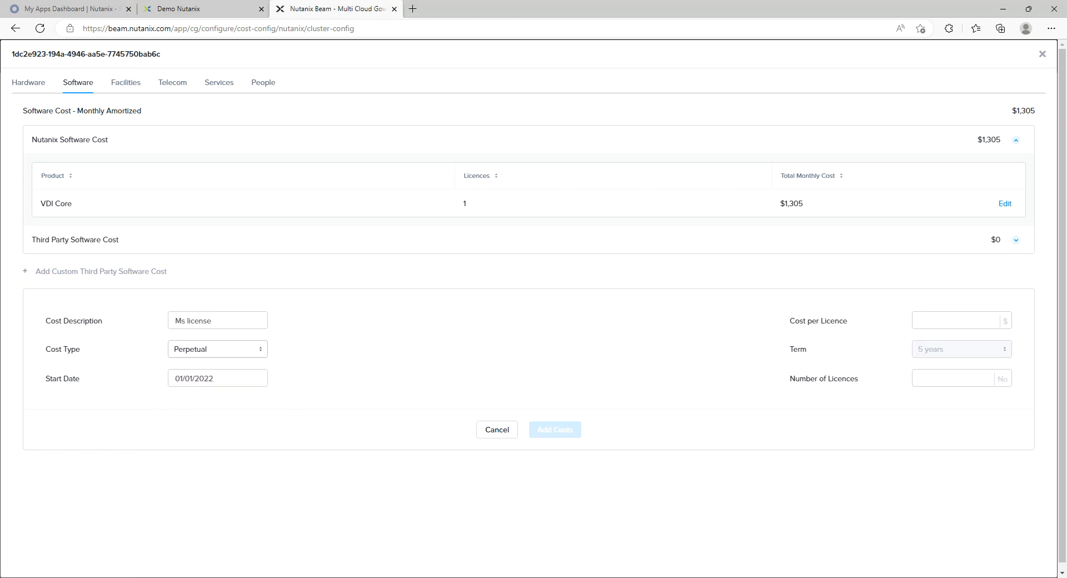
pyautogui.click(917, 320)
pyautogui.write('10')
pyautogui.click(917, 378)
pyautogui.write('1000')
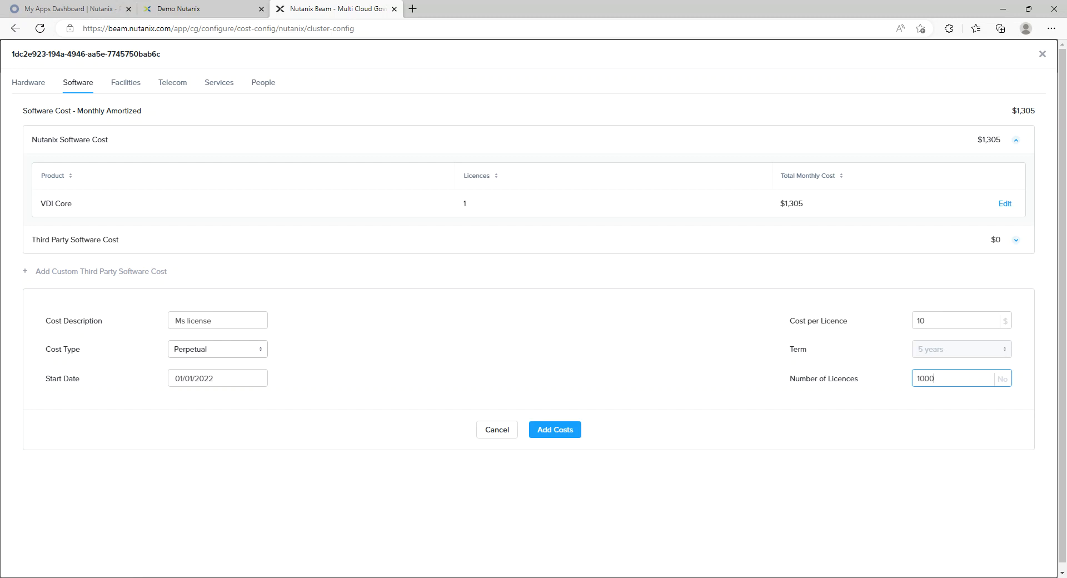
pyautogui.press('BackSpace')
pyautogui.press('Tab')
pyautogui.click(554, 429)
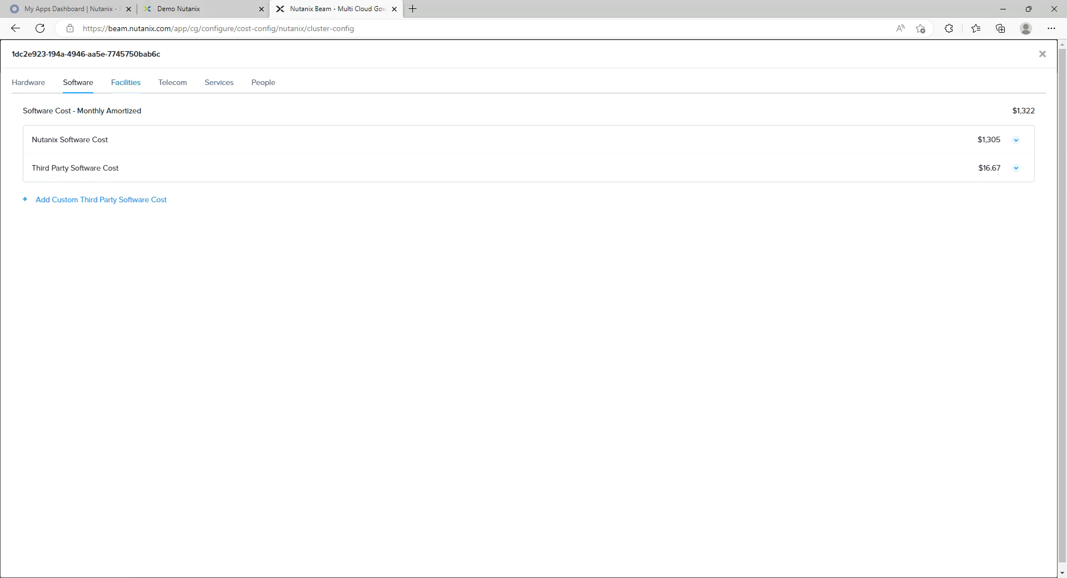
# Step: Change the data center type for the facilities cost to Co-Location and review the co-location cost assumptions
pyautogui.click(126, 82)
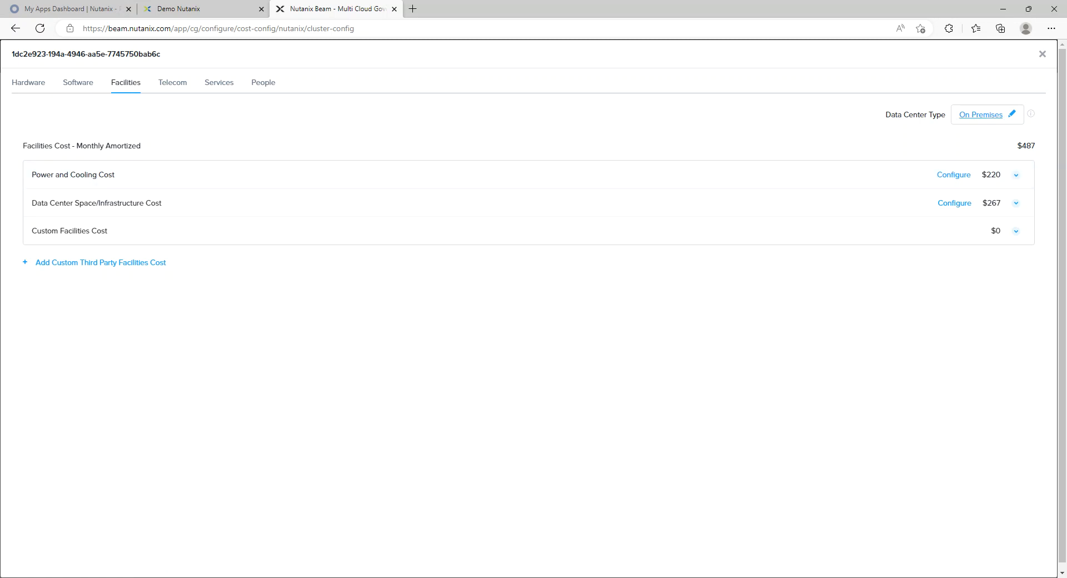
pyautogui.click(981, 115)
pyautogui.click(382, 336)
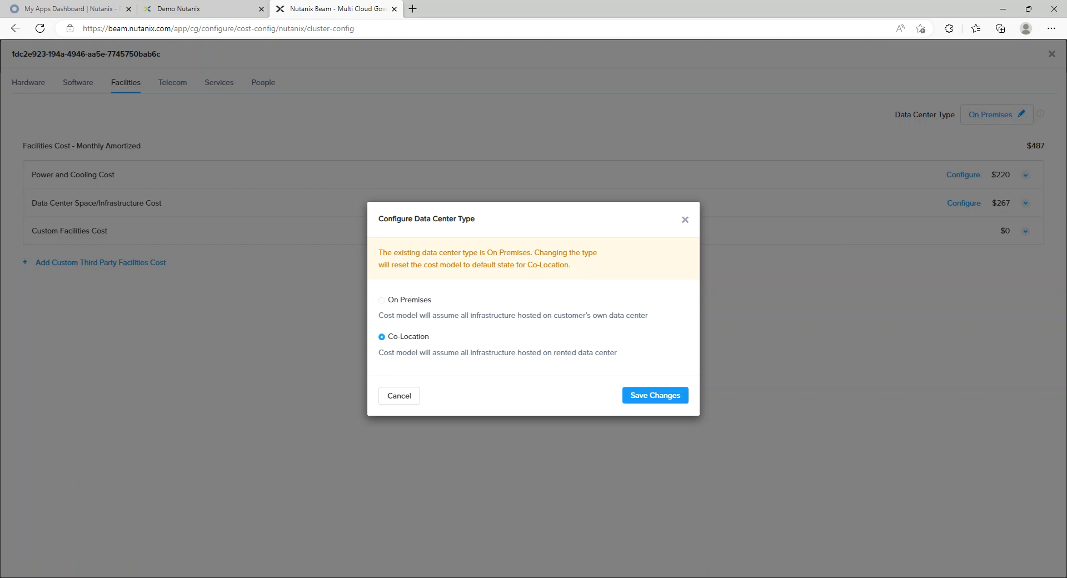
pyautogui.click(654, 395)
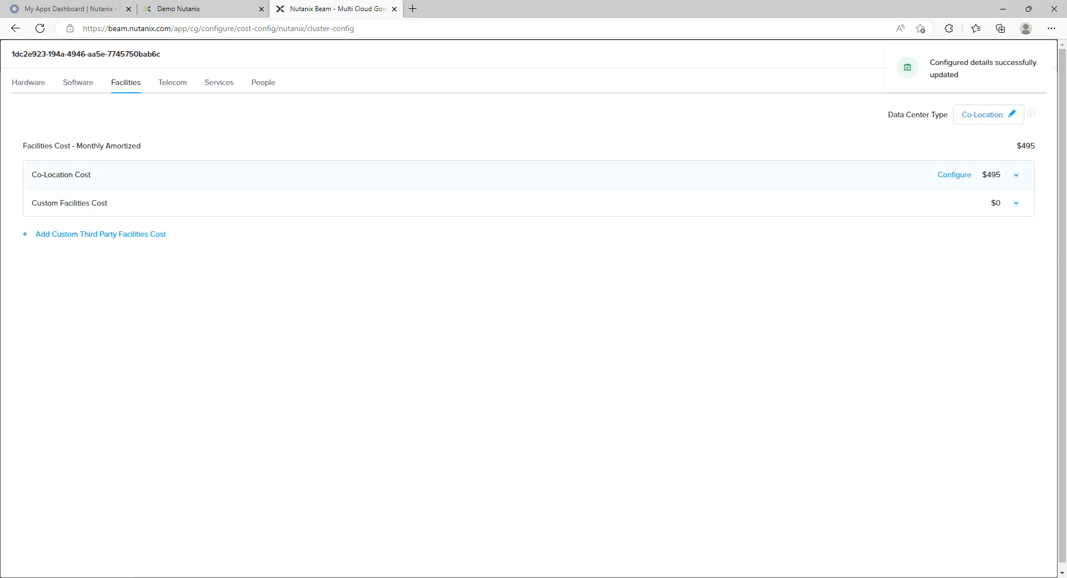
pyautogui.click(953, 174)
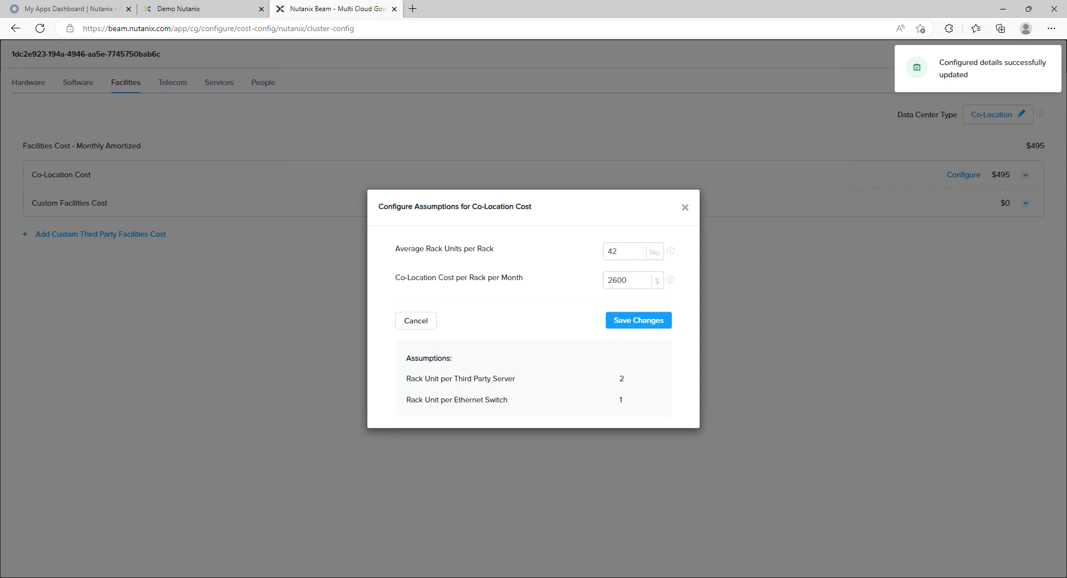
pyautogui.click(684, 206)
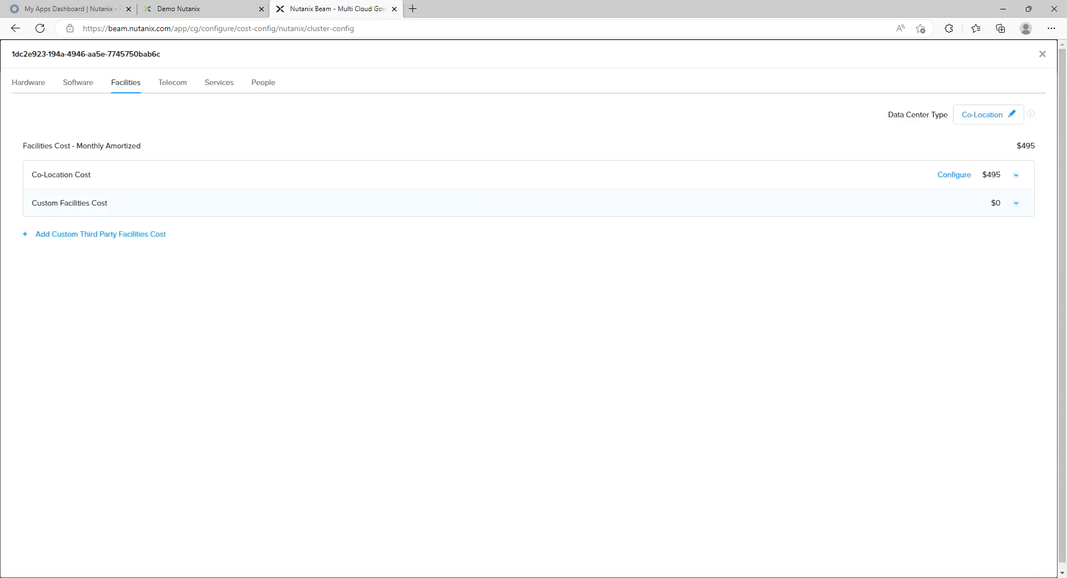
# Step: Add a custom third-party facilities cost described as "access kitchen" at $100 per node per month
pyautogui.click(684, 204)
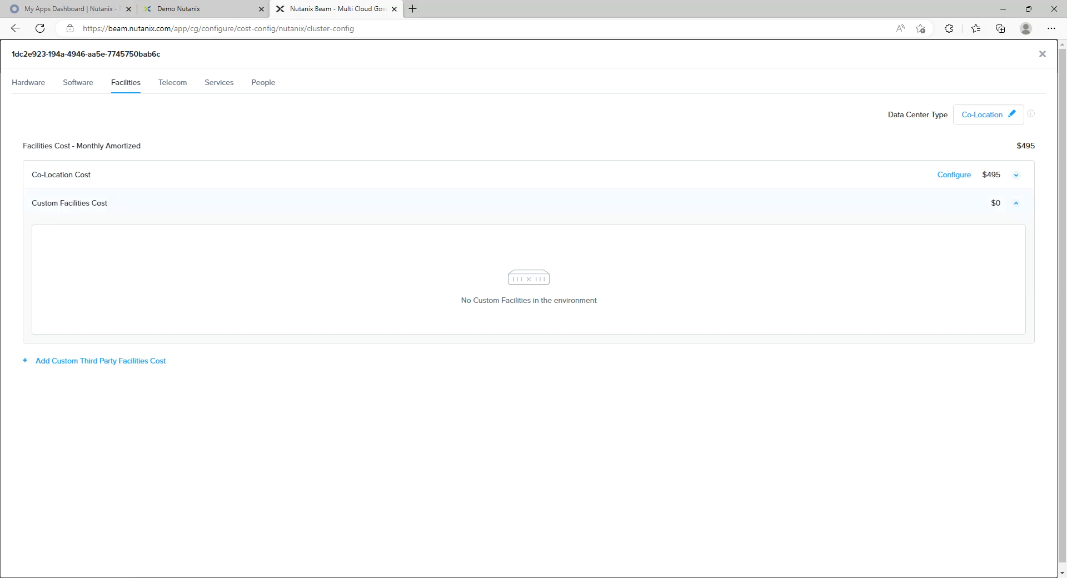
pyautogui.click(100, 361)
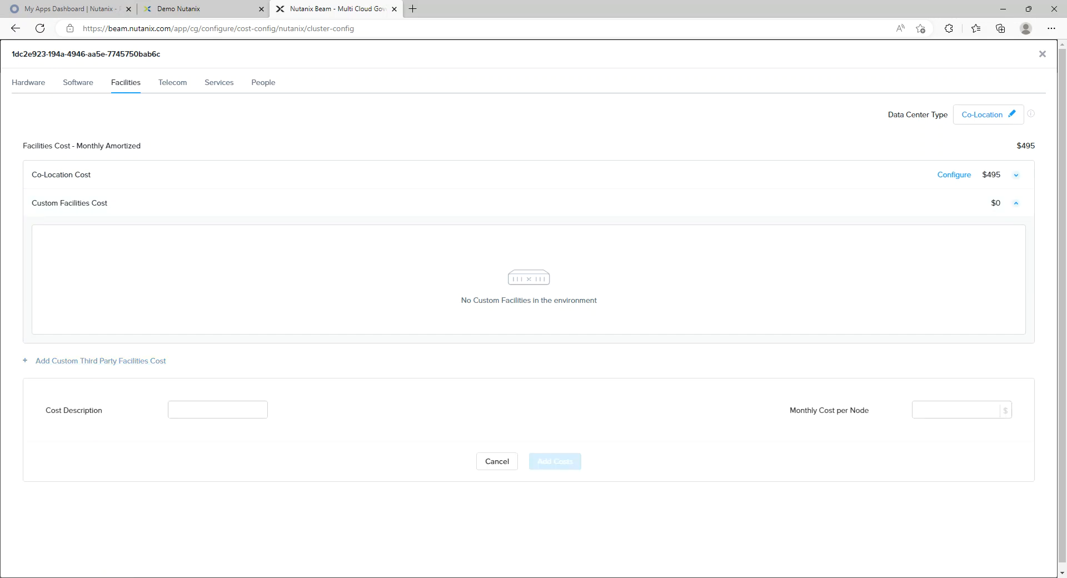
pyautogui.click(217, 409)
pyautogui.write('access kitchen')
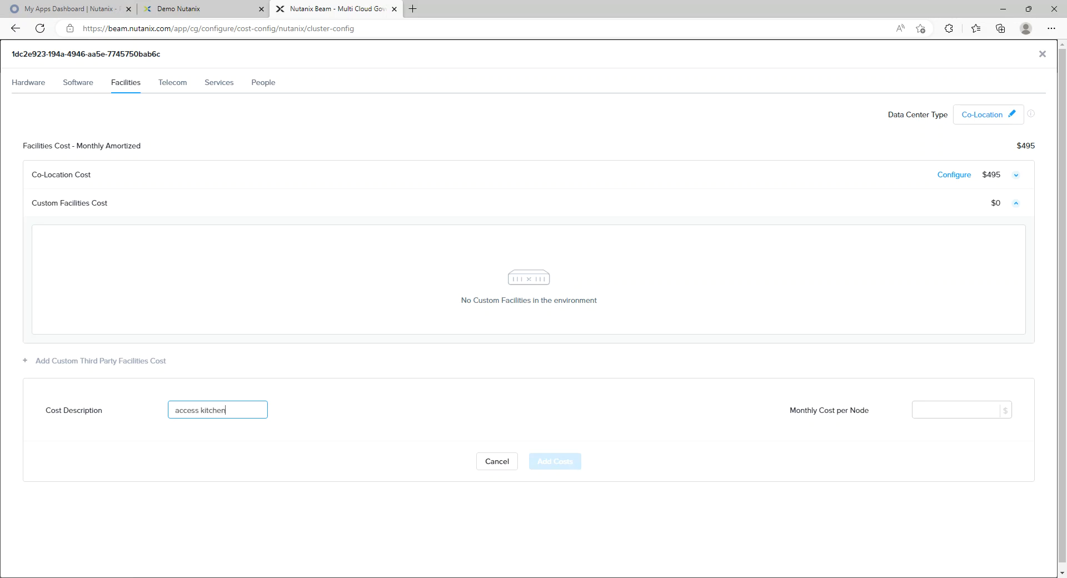
pyautogui.click(916, 409)
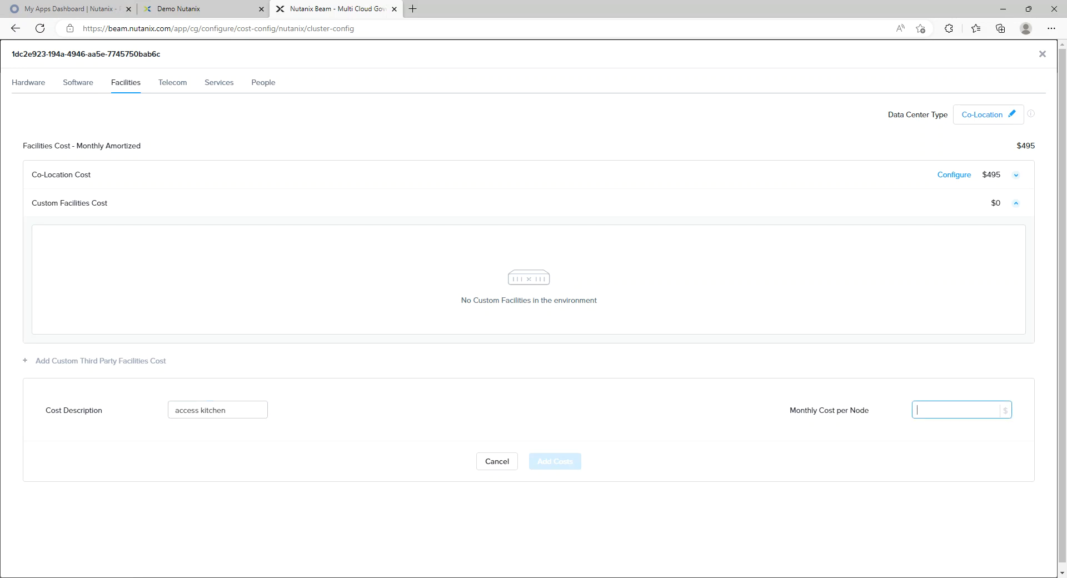
pyautogui.write('100')
pyautogui.click(555, 461)
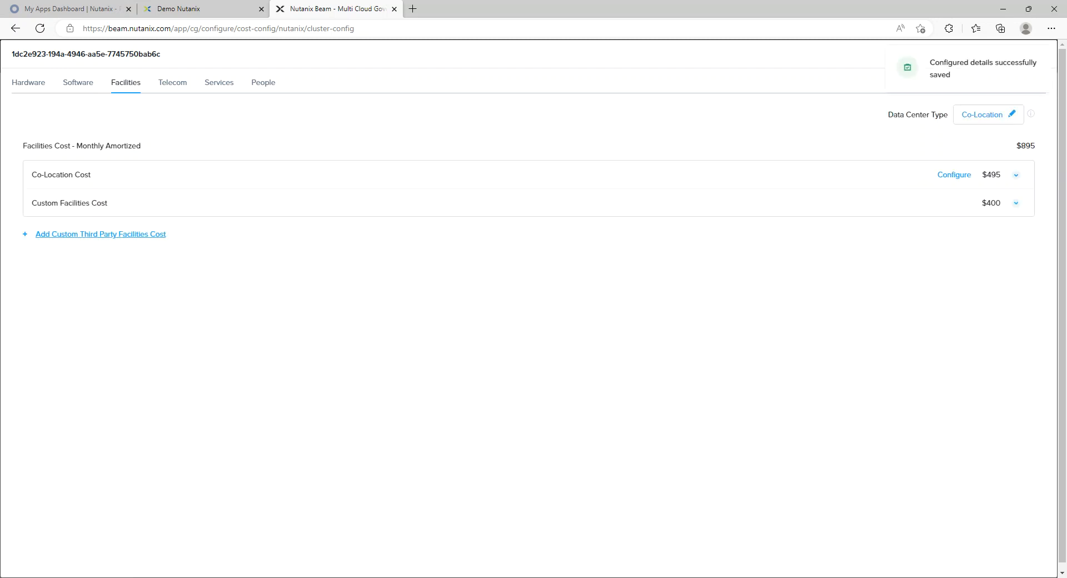
# Step: Add another custom third-party facilities cost described as "PDU Check" at $10 per node per month
pyautogui.click(100, 234)
pyautogui.click(175, 282)
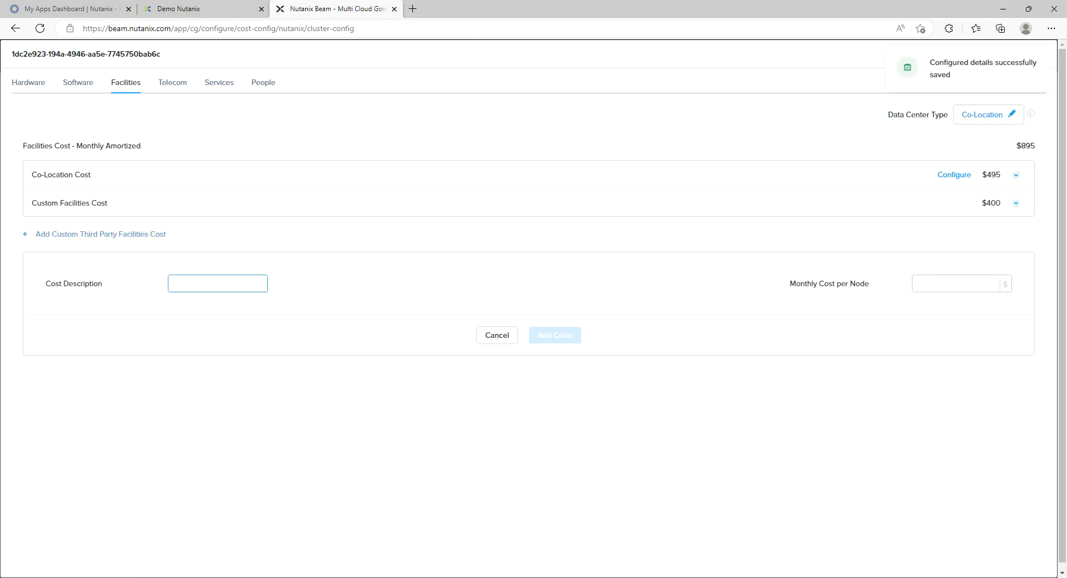
pyautogui.write('Psu Check')
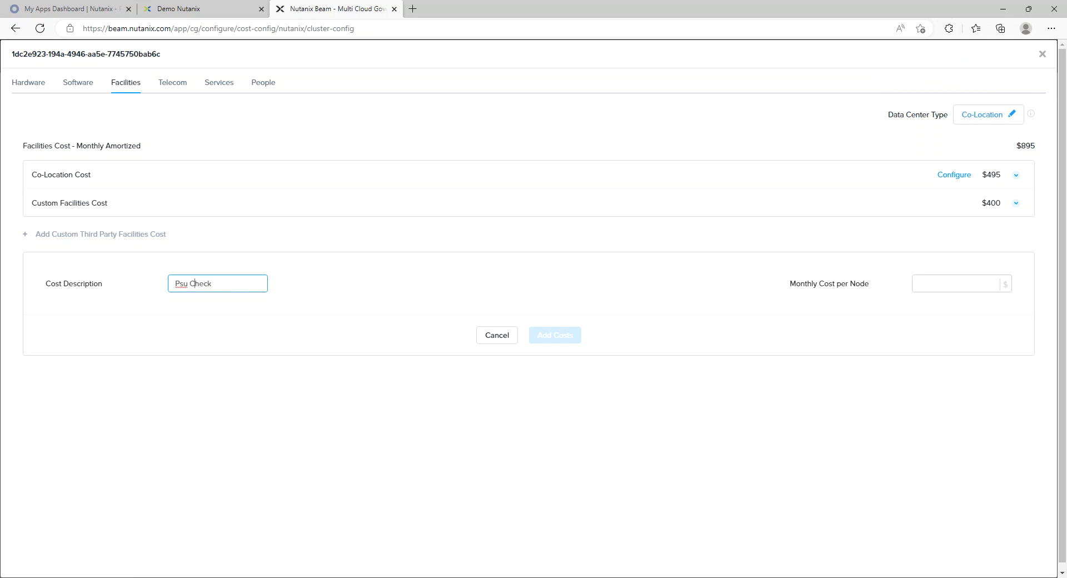
pyautogui.press('BackSpace')
pyautogui.press('BackSpace')
pyautogui.write('DU')
pyautogui.press('Tab')
pyautogui.write('10')
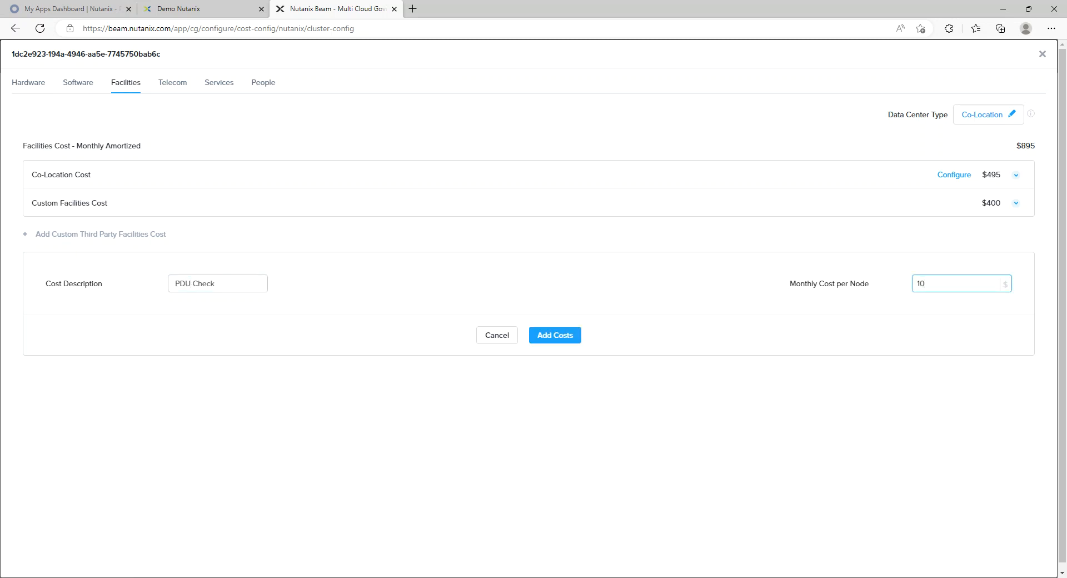
pyautogui.click(554, 335)
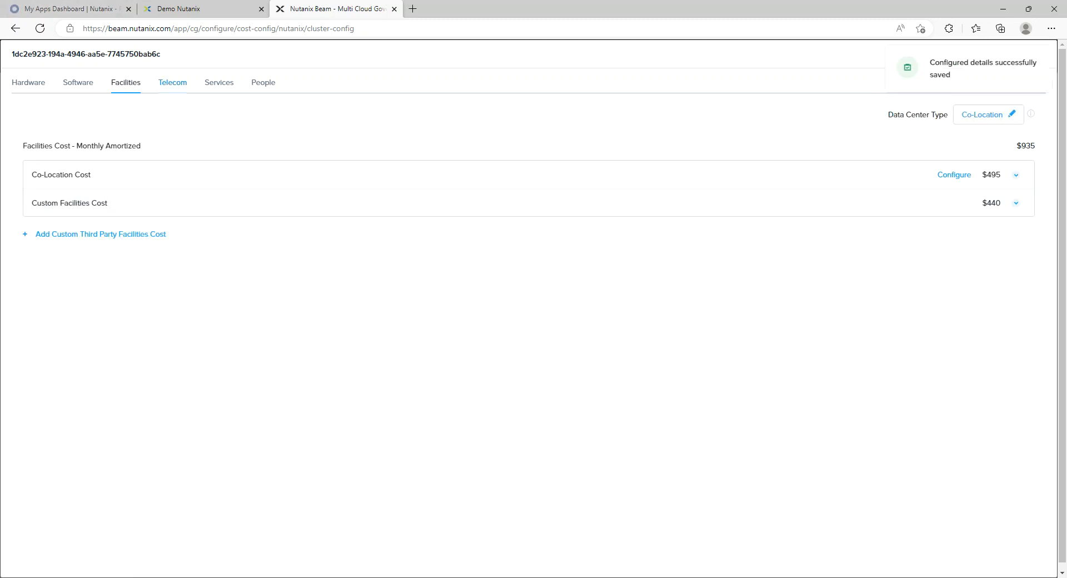
# Step: In the telecom costs, set the number of ports per Ethernet switch to 24 for the top-of-rack switch and save it
pyautogui.click(172, 82)
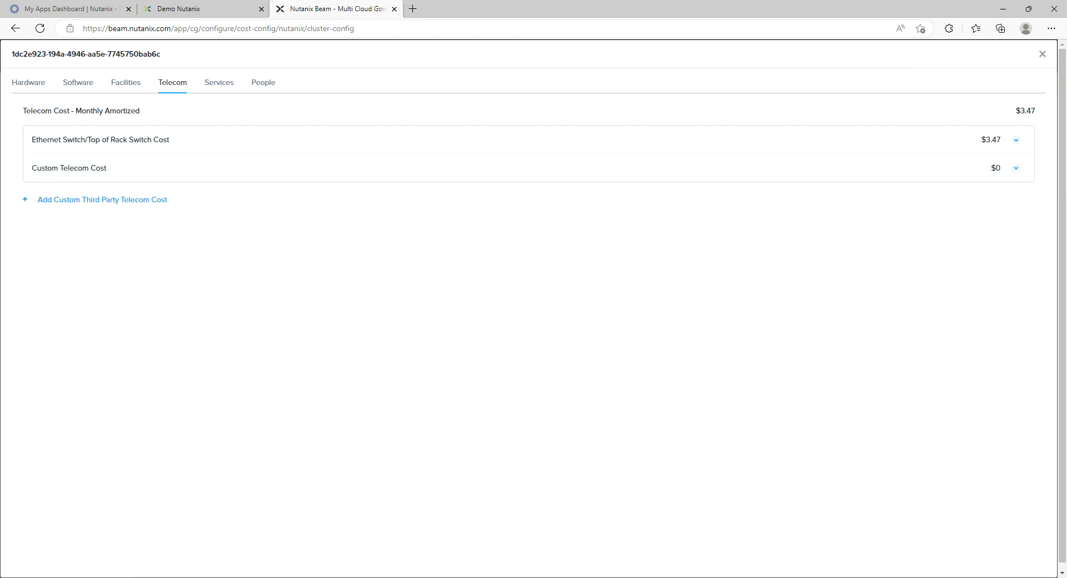
pyautogui.click(1015, 140)
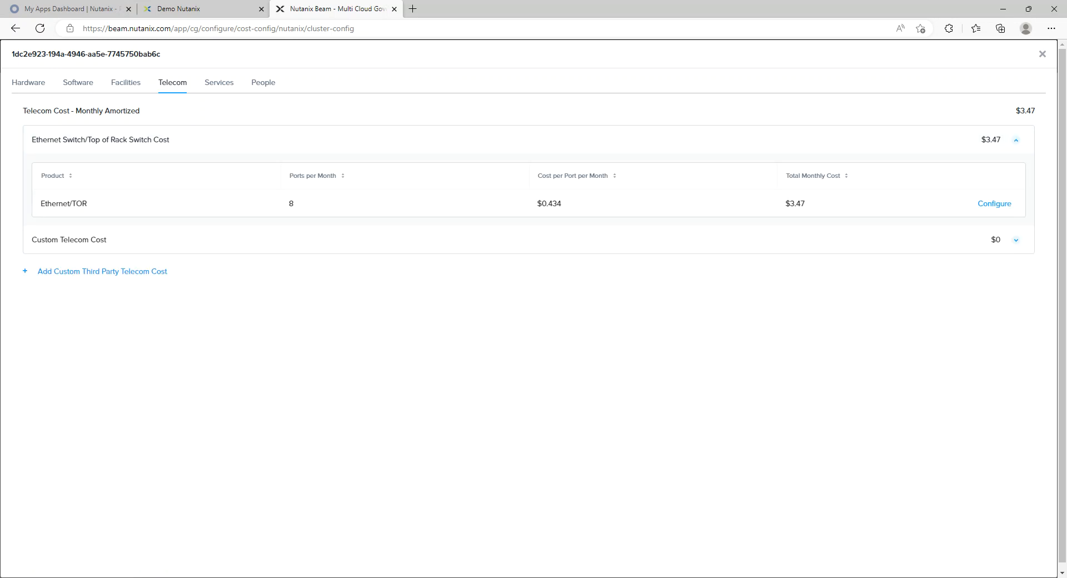
pyautogui.click(994, 204)
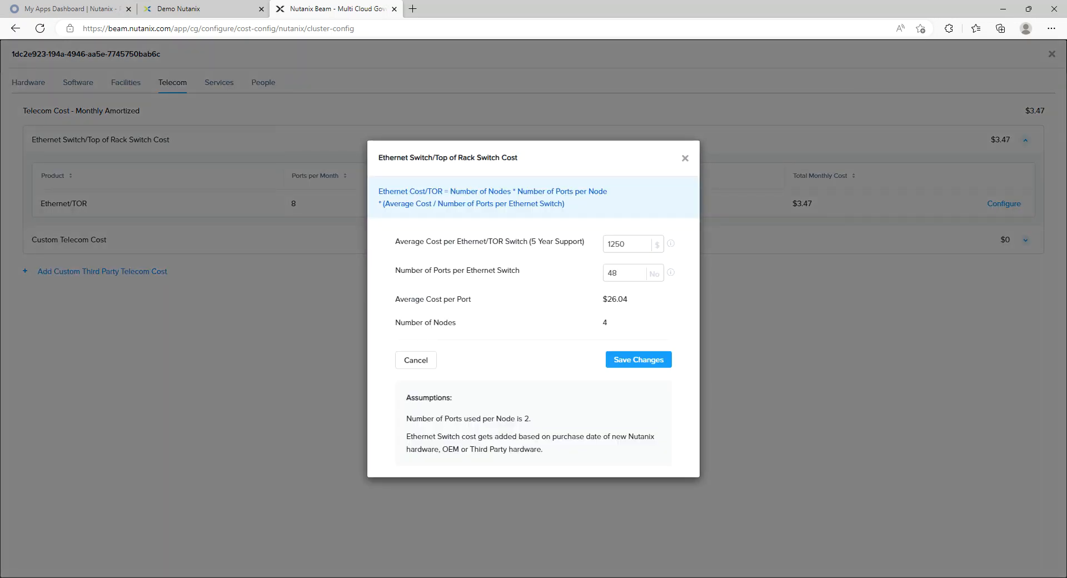
pyautogui.doubleClick(612, 273)
pyautogui.moveTo(603, 299); pyautogui.dragTo(627, 299)
pyautogui.doubleClick(611, 273)
pyautogui.write('24')
pyautogui.press('Tab')
pyautogui.click(624, 244)
pyautogui.click(638, 359)
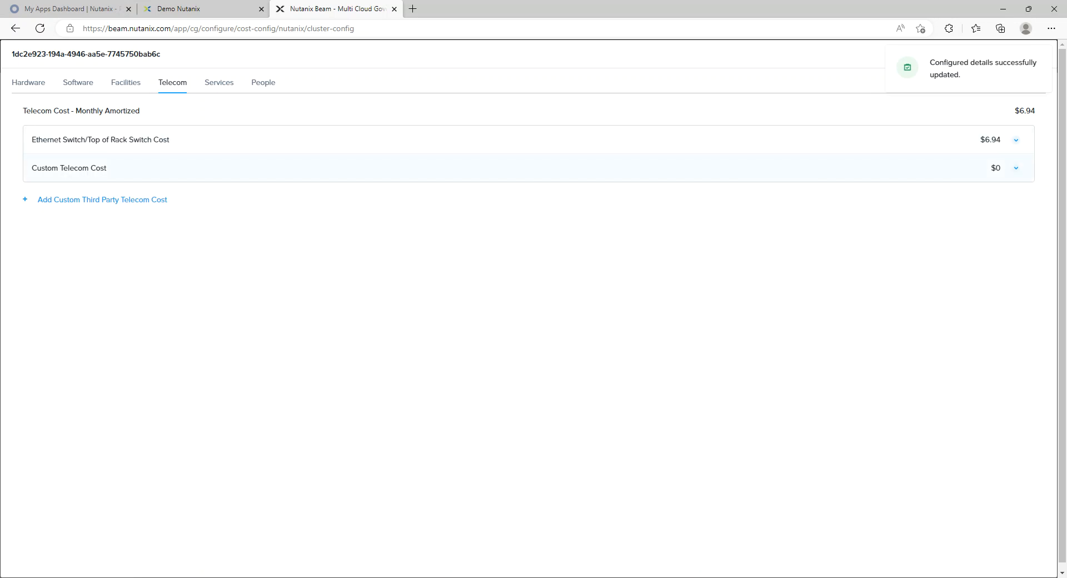
# Step: Start a custom third-party telecom cost described as "TOR switch 2", of recurring type and starting 01/01/2022
pyautogui.click(103, 200)
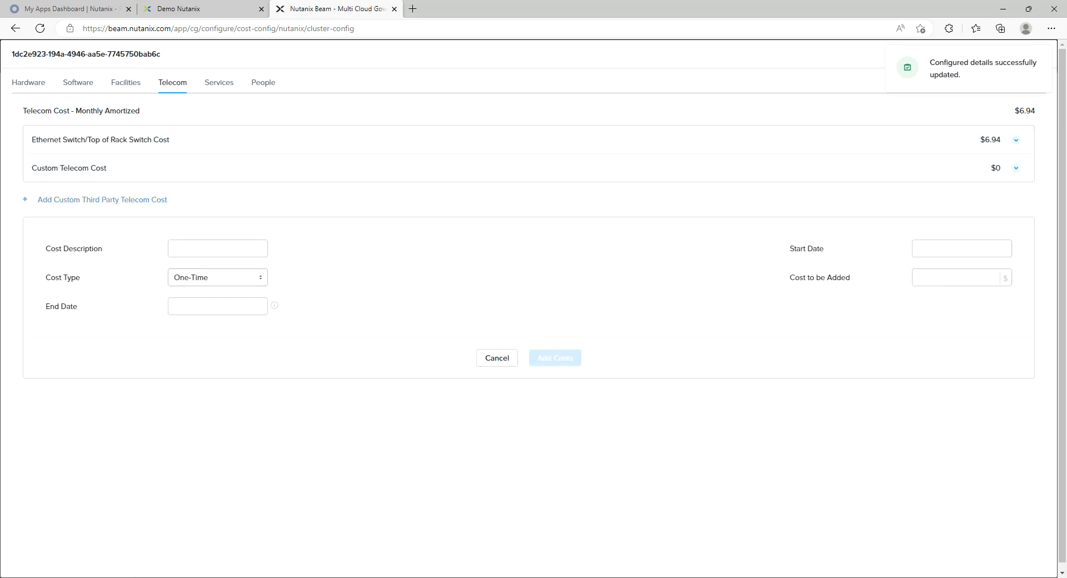
pyautogui.click(217, 248)
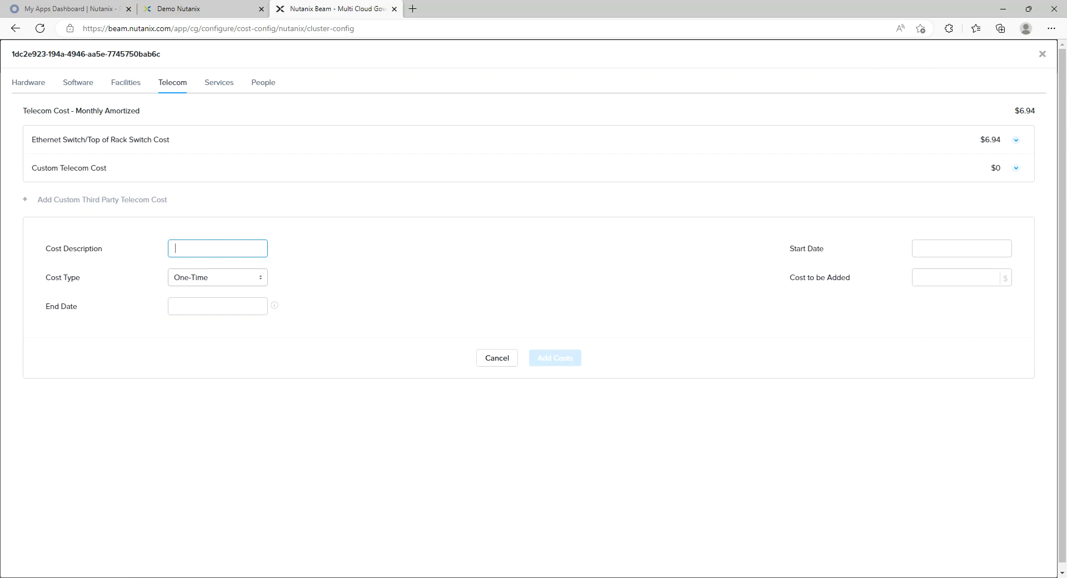
pyautogui.write('TOR switch 2')
pyautogui.press('Tab')
pyautogui.hotkey('alt', 'Down')
pyautogui.press('Down')
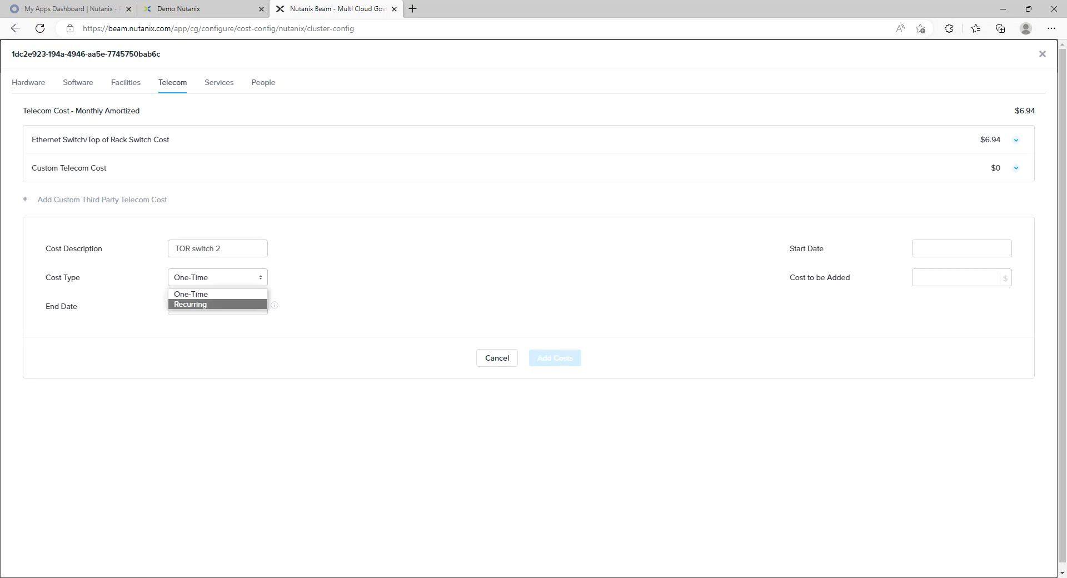
pyautogui.press('Return')
pyautogui.press('Tab')
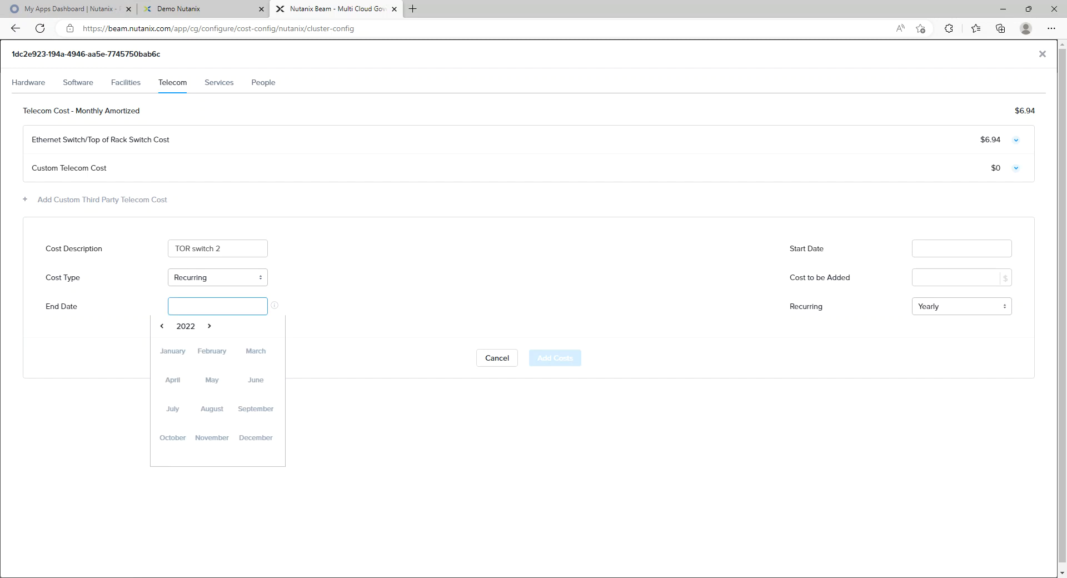
pyautogui.press('Tab')
pyautogui.click(915, 293)
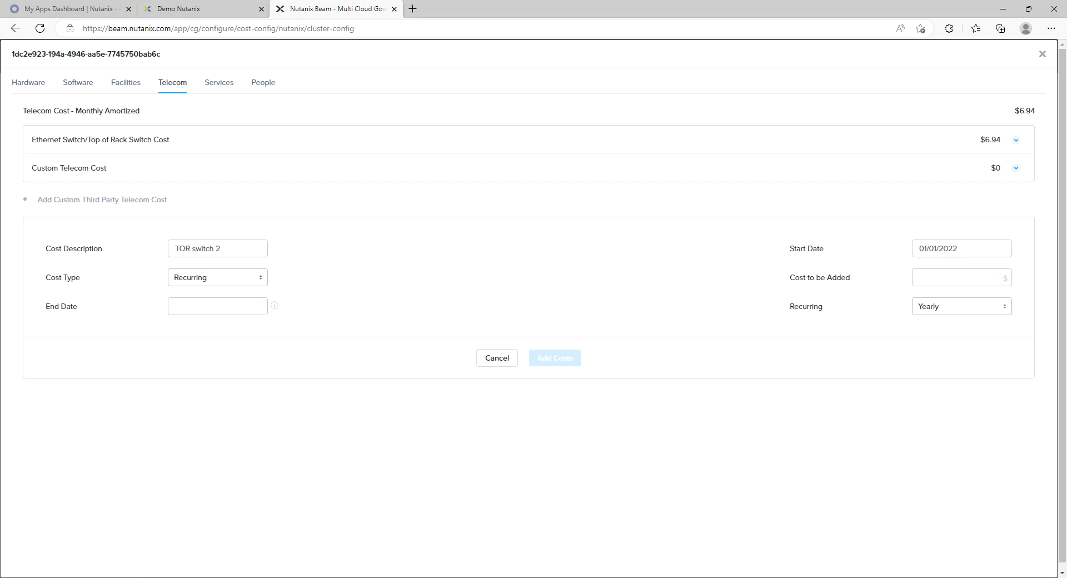
# Step: Give the TOR switch 2 cost a 12/31/2026 end date and a monthly recurring amount of $26, and add it
pyautogui.click(217, 306)
pyautogui.click(209, 326)
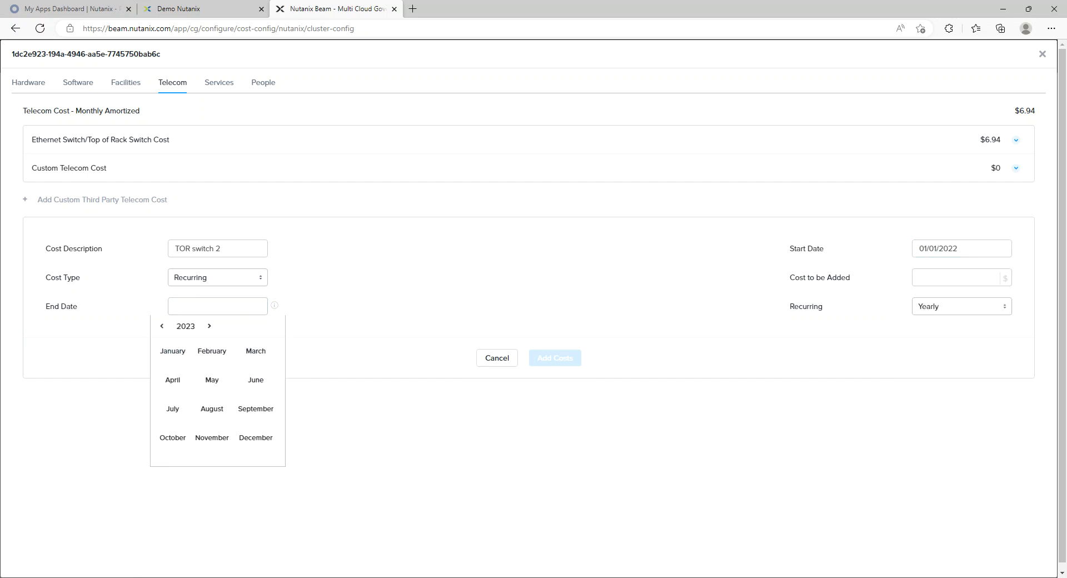
pyautogui.click(209, 326)
pyautogui.click(209, 327)
pyautogui.click(255, 437)
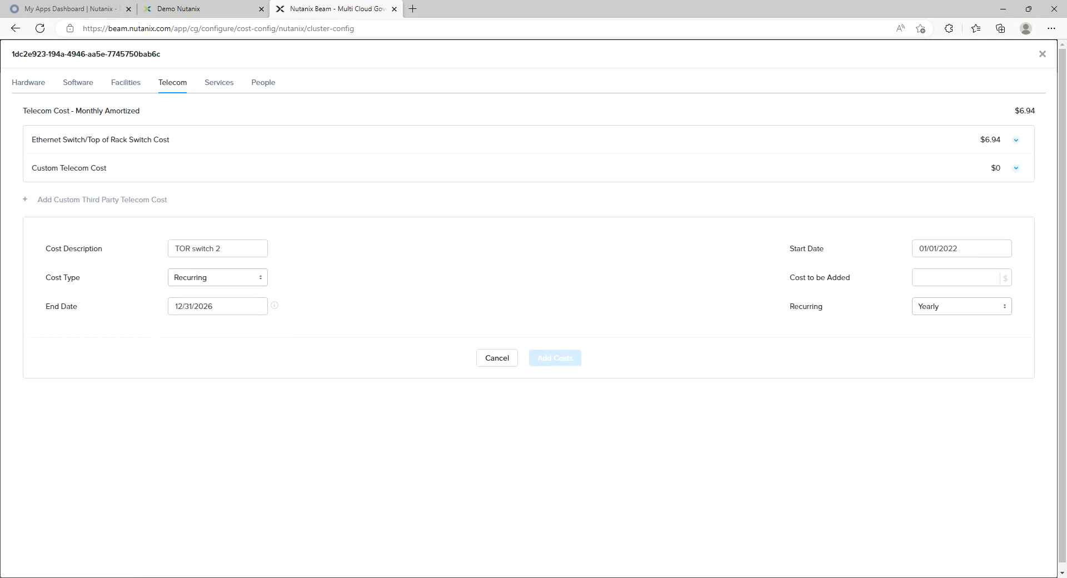
pyautogui.click(955, 277)
pyautogui.click(961, 306)
pyautogui.click(939, 333)
pyautogui.click(955, 277)
pyautogui.write('26')
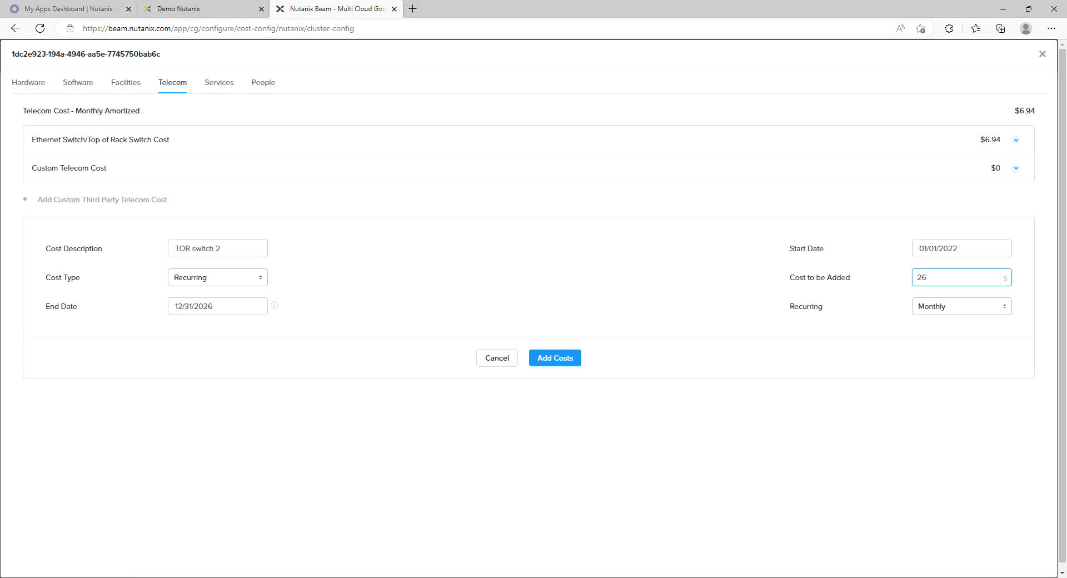
pyautogui.click(554, 358)
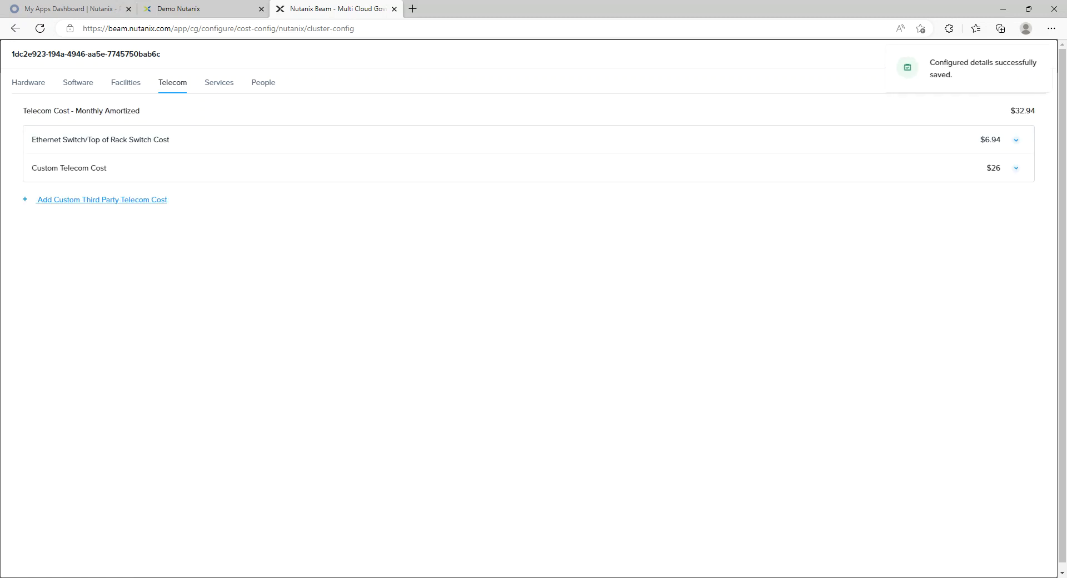
# Step: Start another custom third-party telecom cost described as "Onsite Network Engineer" with the recurring cost type
pyautogui.click(102, 199)
pyautogui.click(217, 249)
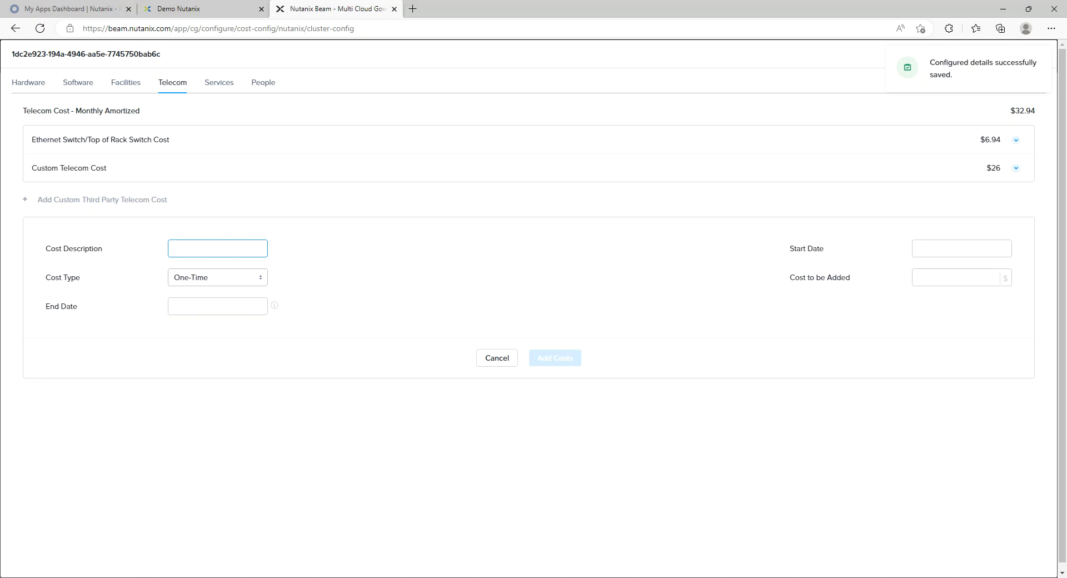
pyautogui.write('New')
pyautogui.press('BackSpace')
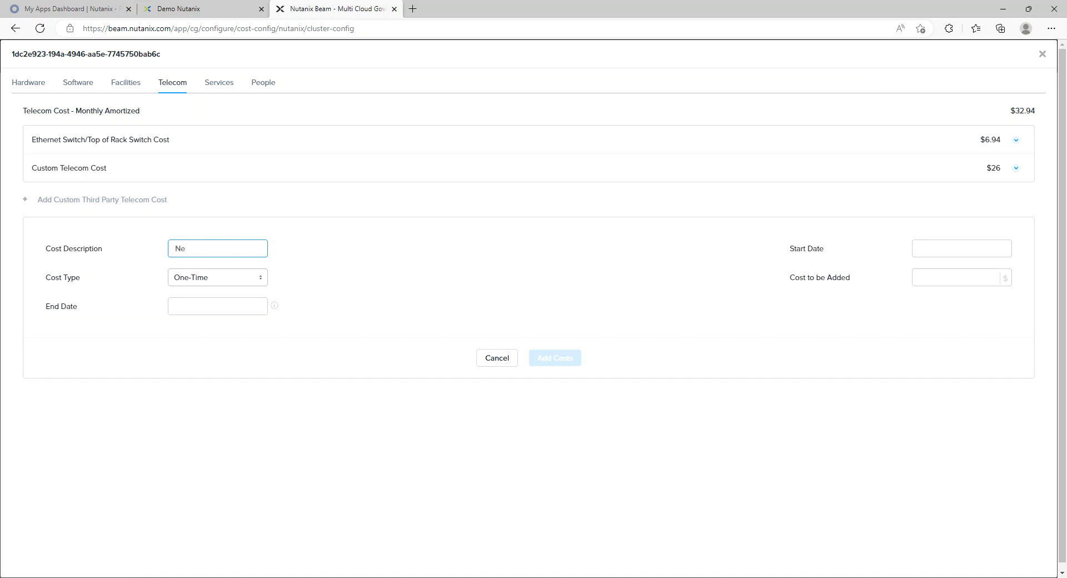
pyautogui.write('twork')
pyautogui.write('Engineer')
pyautogui.write('Onsite')
pyautogui.click(217, 277)
pyautogui.click(216, 304)
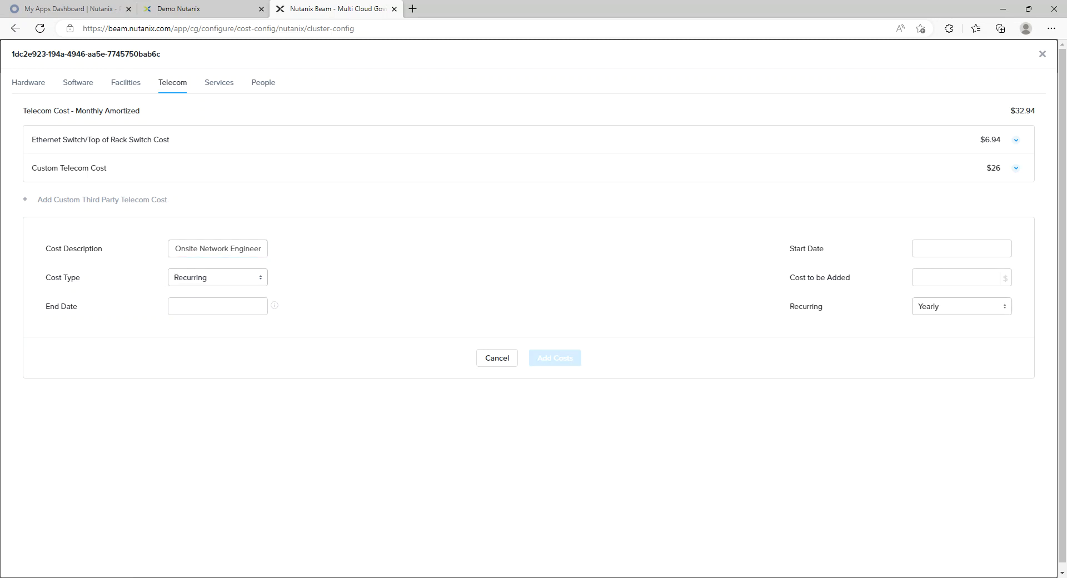
# Step: Give the Onsite Network Engineer cost a 01/01/2022 start, a 12/31/2025 end and $3000 yearly, and add it
pyautogui.click(217, 306)
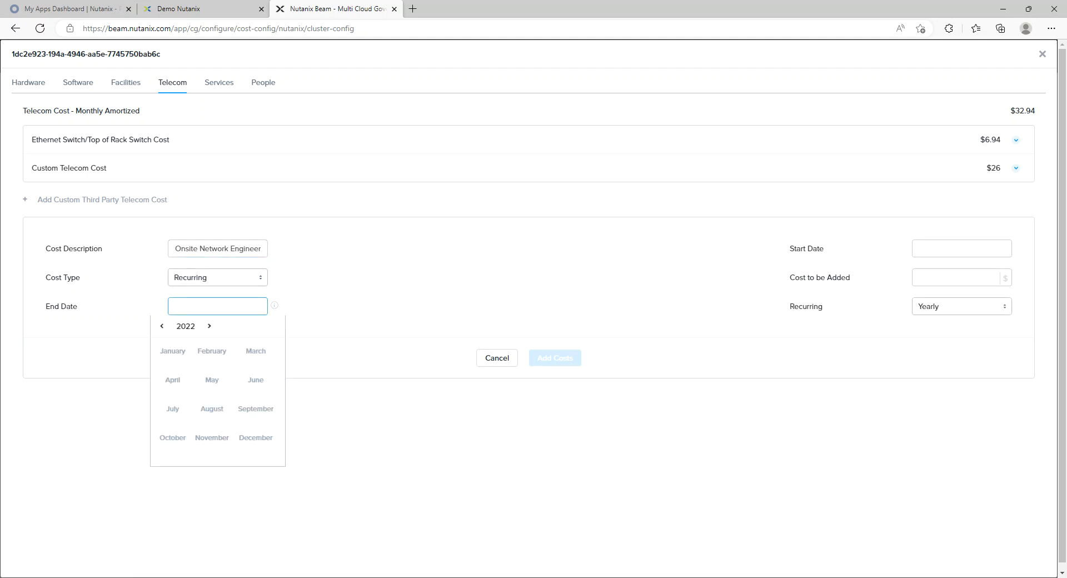
pyautogui.click(961, 248)
pyautogui.click(916, 295)
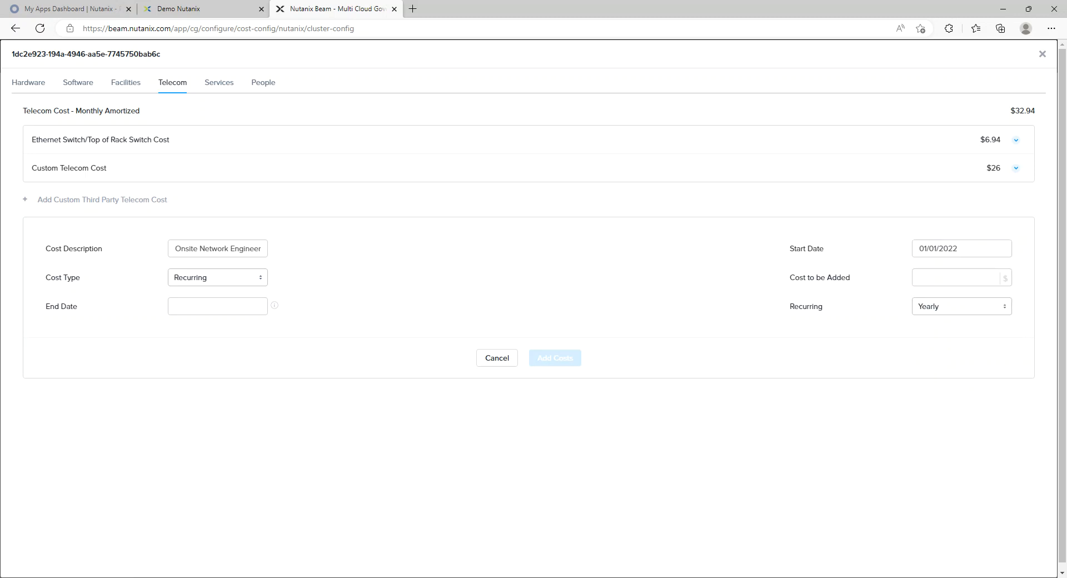
pyautogui.click(217, 306)
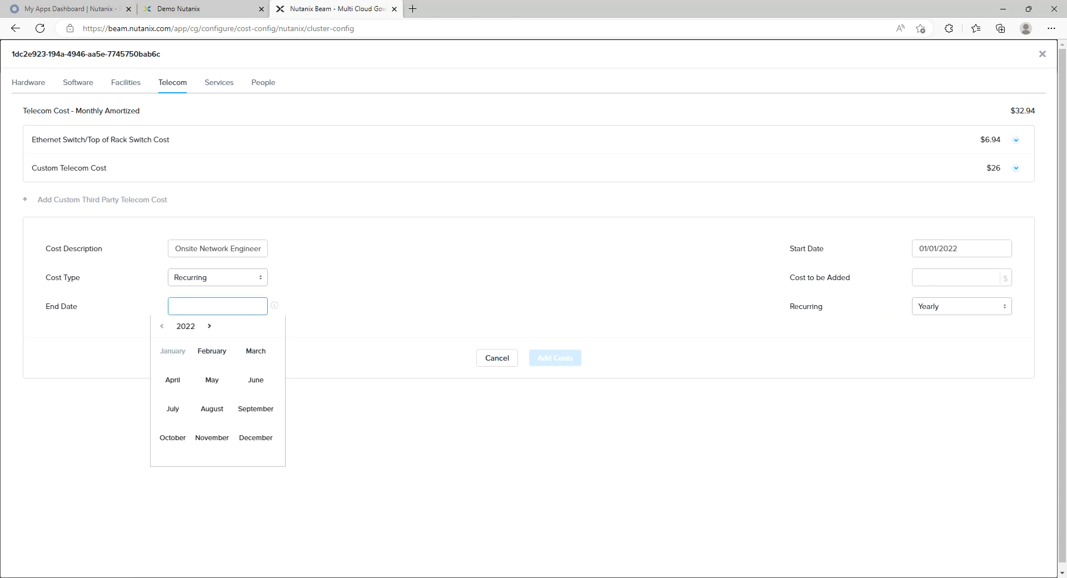
pyautogui.click(209, 326)
pyautogui.click(209, 327)
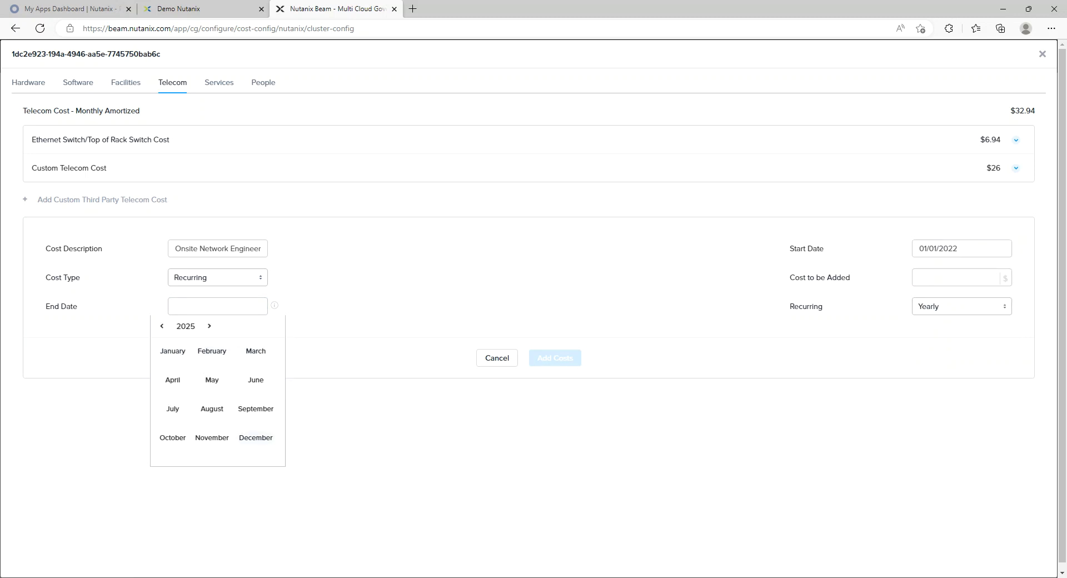
pyautogui.click(255, 437)
pyautogui.click(955, 278)
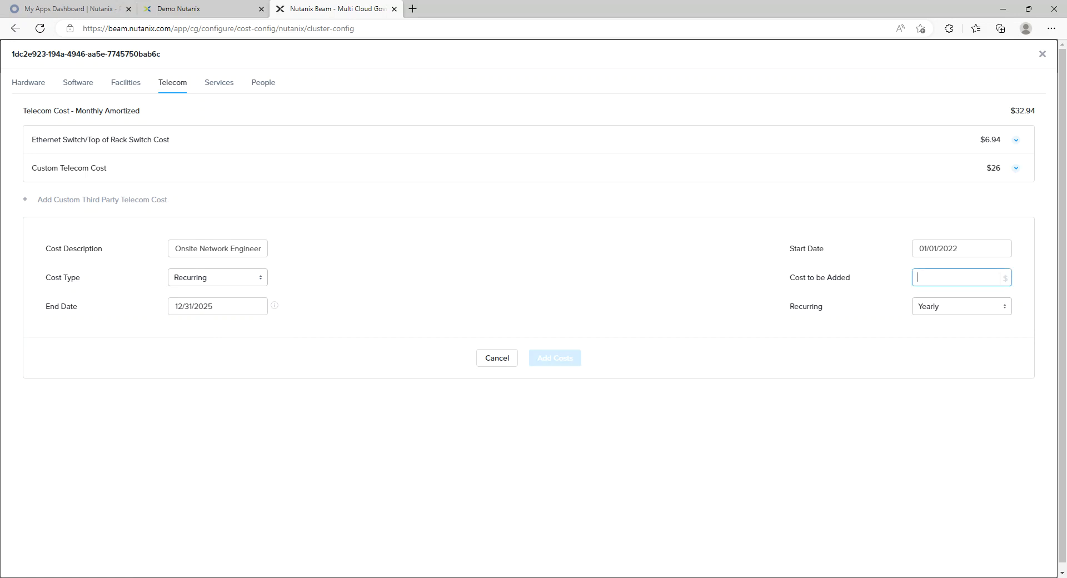
pyautogui.write('3000')
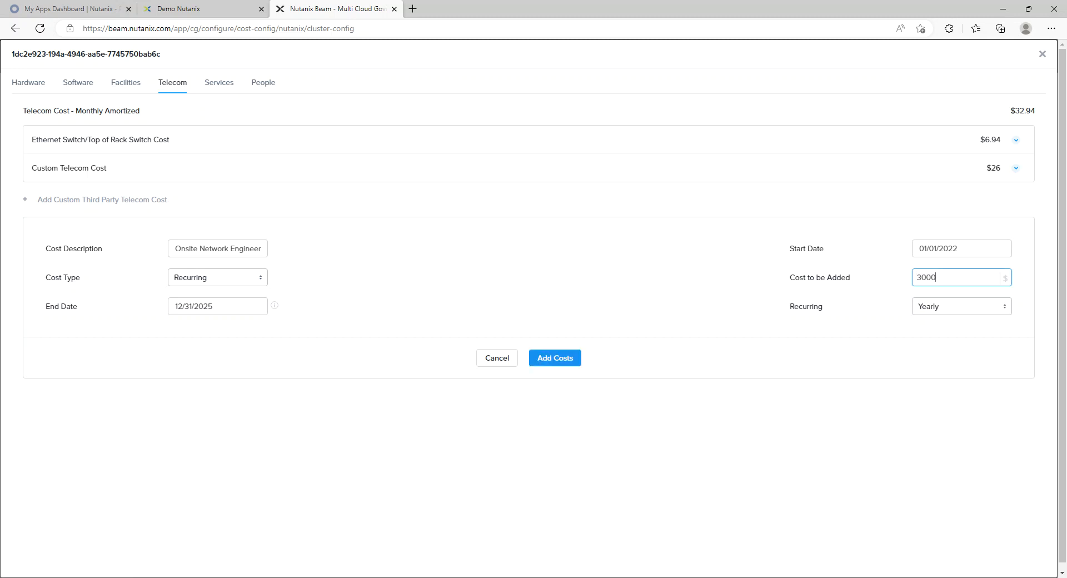
pyautogui.click(554, 357)
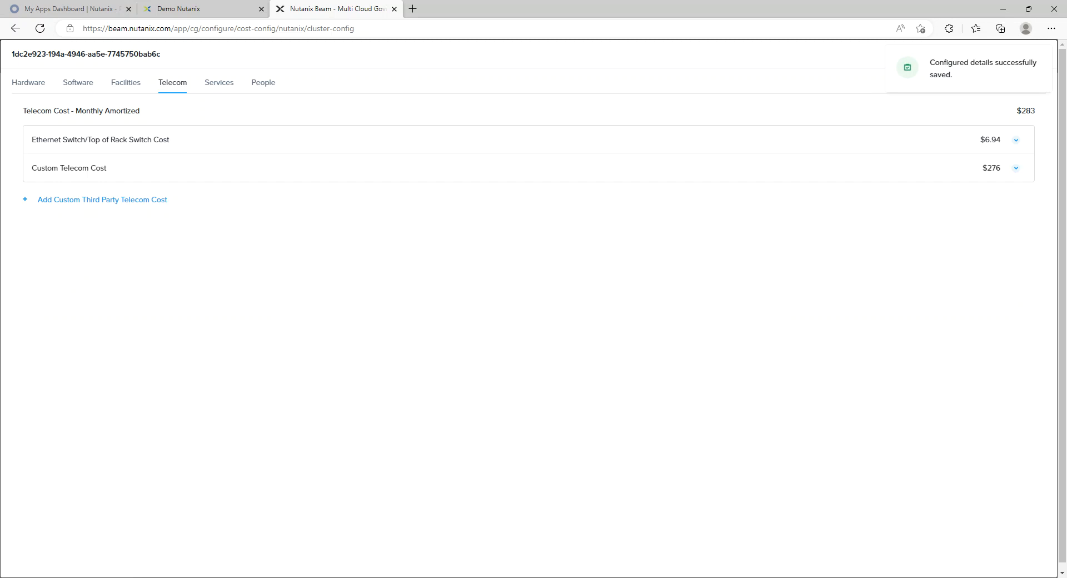
# Step: Start a custom third-party services cost described as "Contractor" with the recurring cost type
pyautogui.click(219, 83)
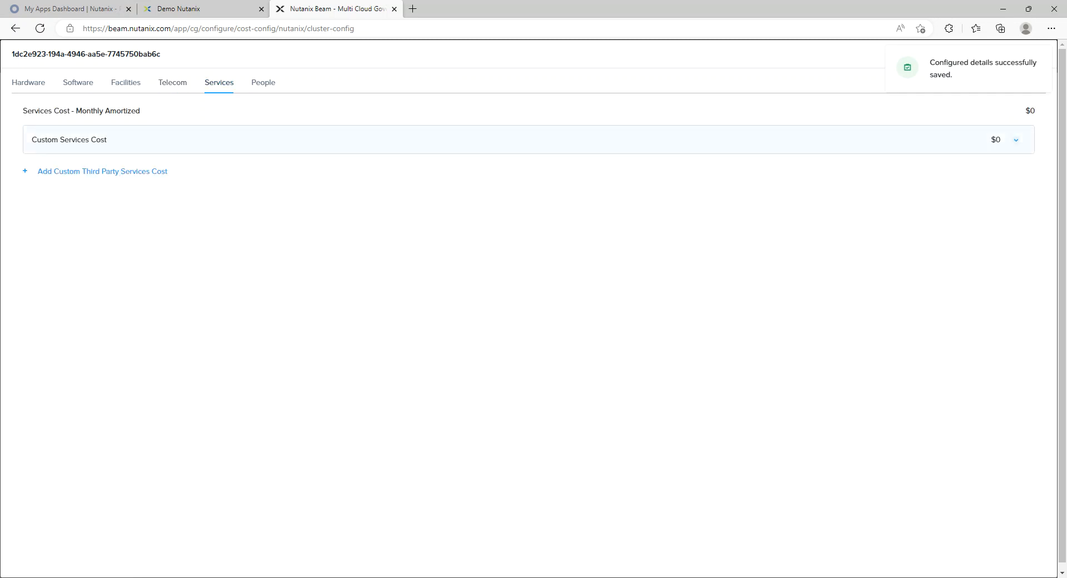
pyautogui.click(103, 171)
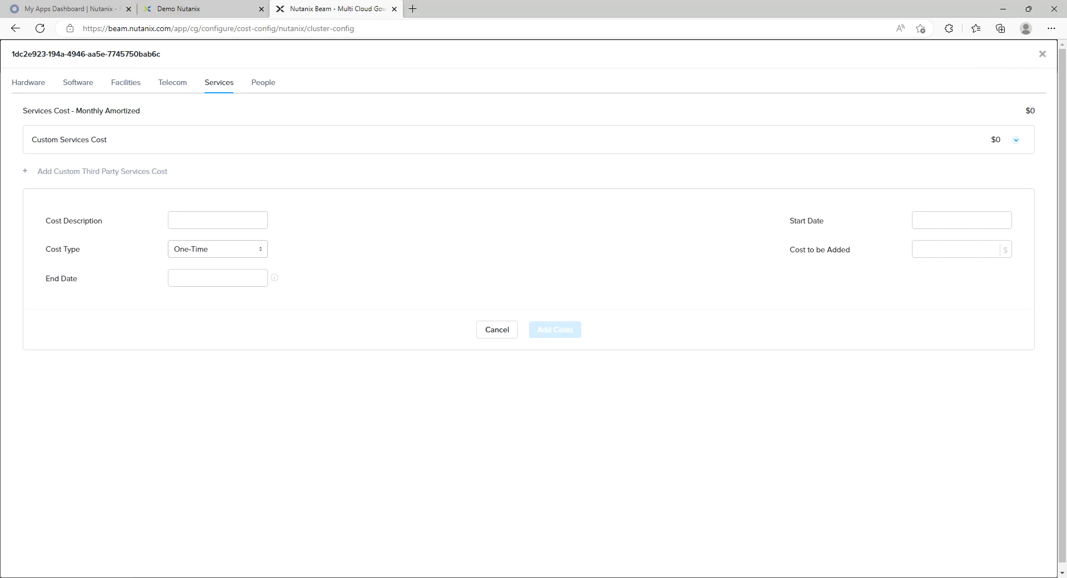
pyautogui.click(175, 220)
pyautogui.write('Presa')
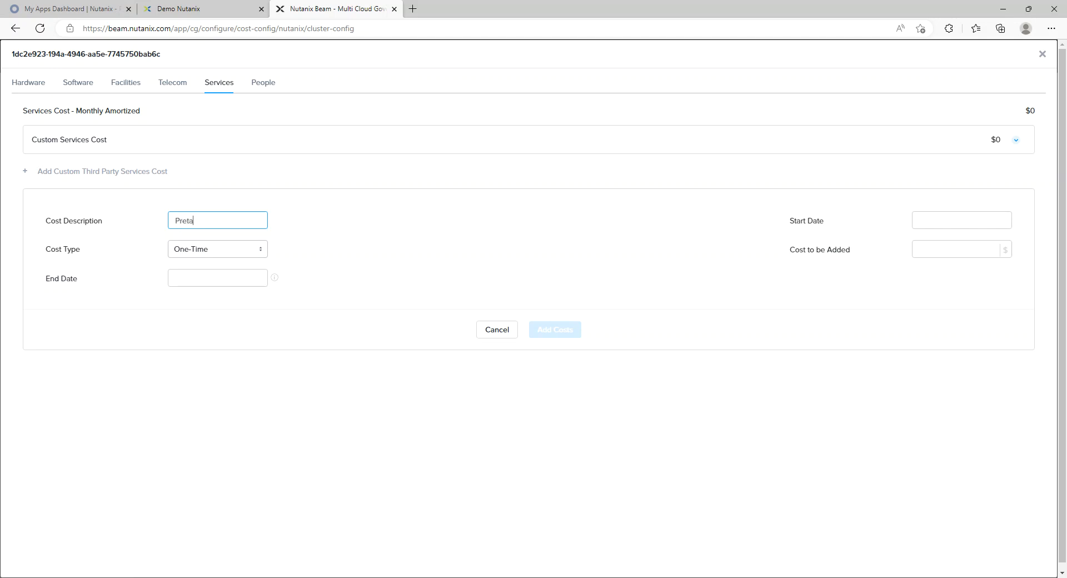
pyautogui.press('BackSpace')
pyautogui.press('BackSpace')
pyautogui.press('BackSpace')
pyautogui.press('BackSpace')
pyautogui.write('Contractor')
pyautogui.click(218, 248)
pyautogui.click(217, 276)
# Step: Give the Contractor cost a 01/01/2022 start, a 12/31/2022 end and $3000 yearly, and add it
pyautogui.click(217, 278)
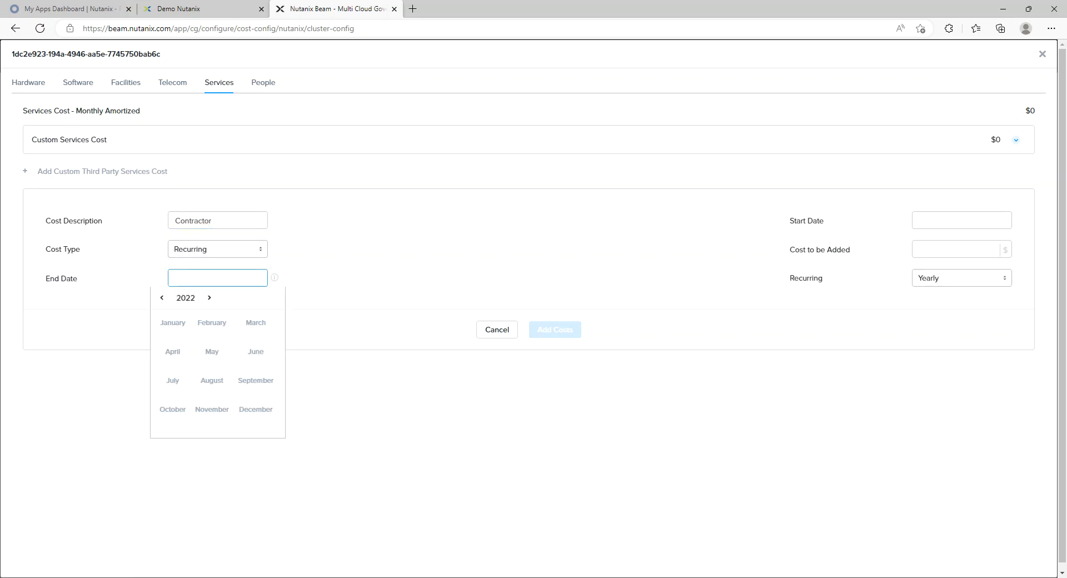
pyautogui.click(961, 220)
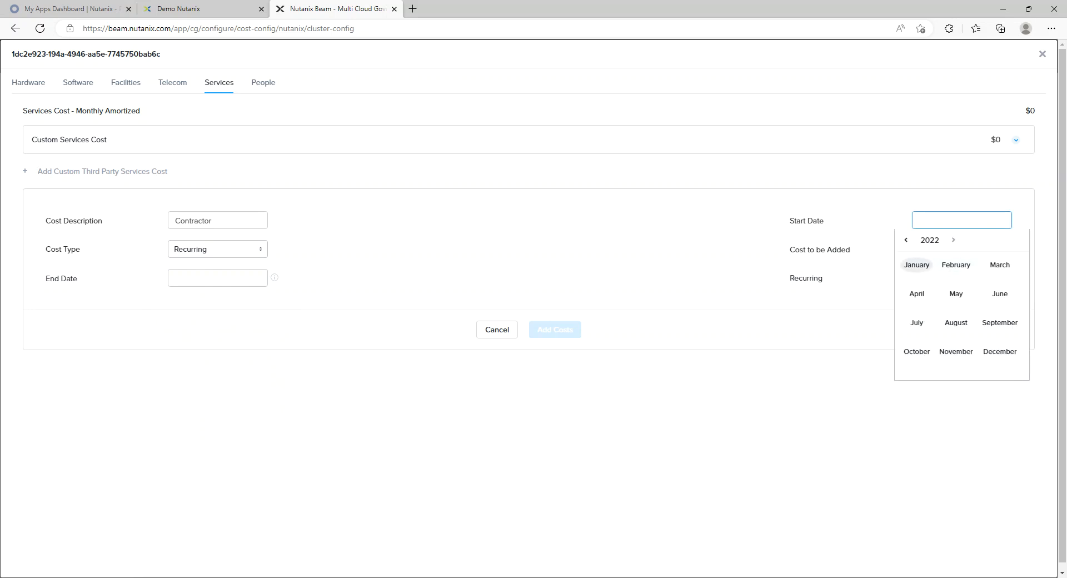
pyautogui.click(917, 265)
pyautogui.click(217, 278)
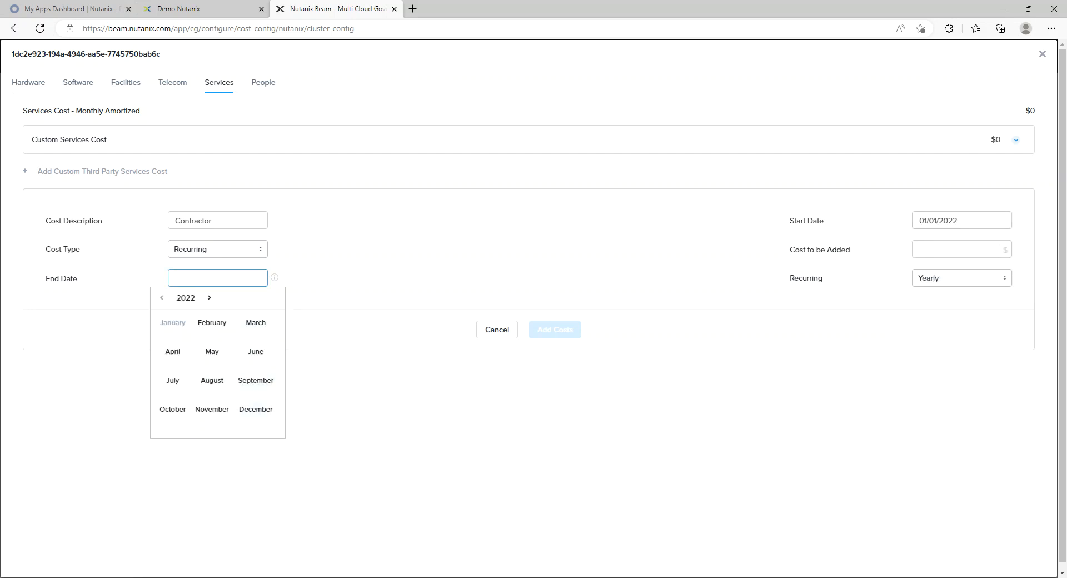
pyautogui.click(254, 410)
pyautogui.click(955, 249)
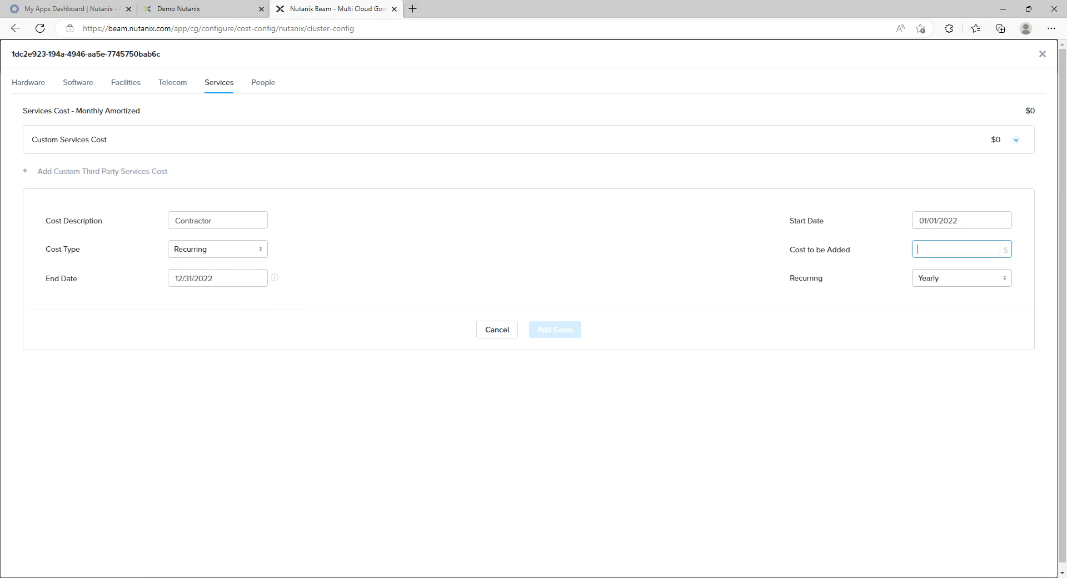
pyautogui.write('3000')
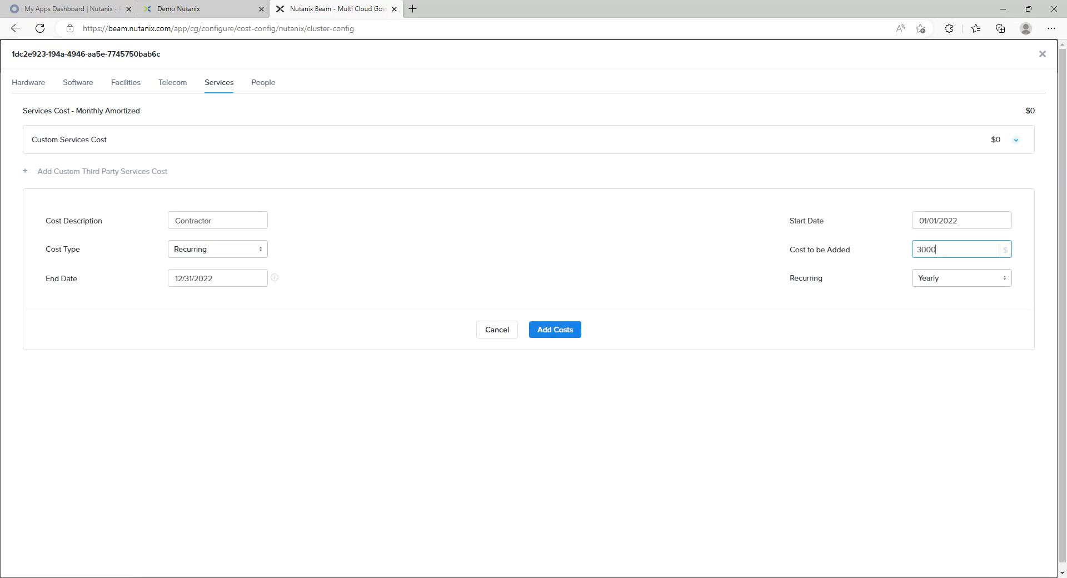
pyautogui.click(555, 329)
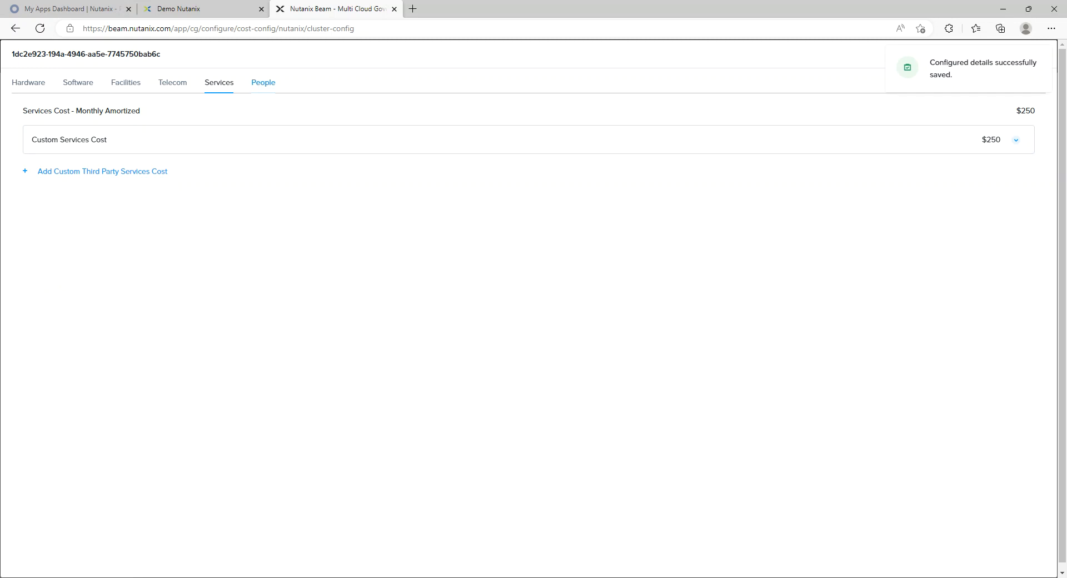
# Step: Open the general inputs of the People administration cost and save them with their existing values
pyautogui.click(263, 82)
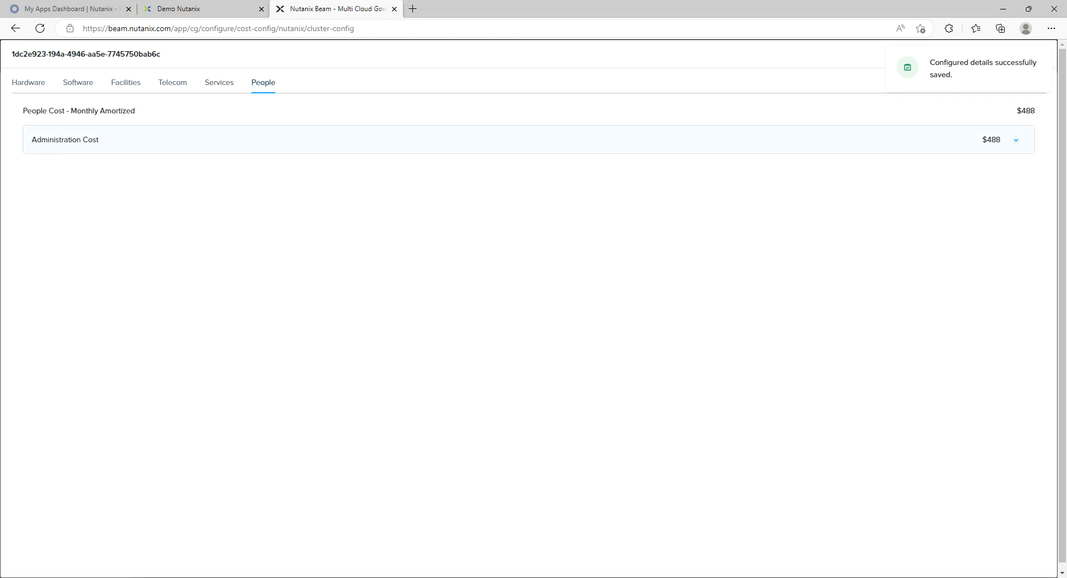
pyautogui.click(263, 139)
pyautogui.click(994, 203)
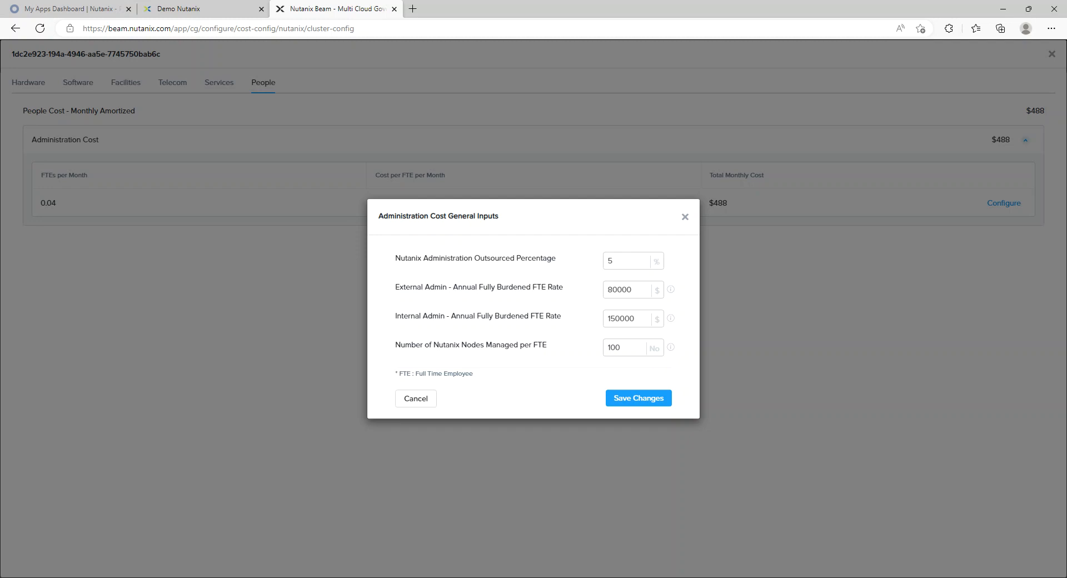
pyautogui.press('Return')
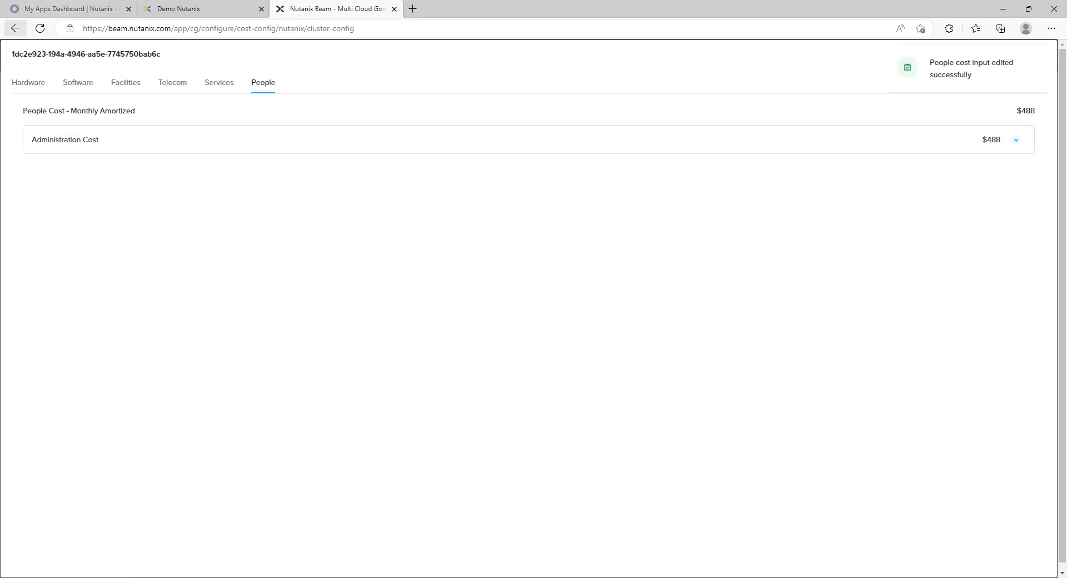
# Step: Leave the cluster cost configuration and open the Chargeback overview
pyautogui.click(15, 28)
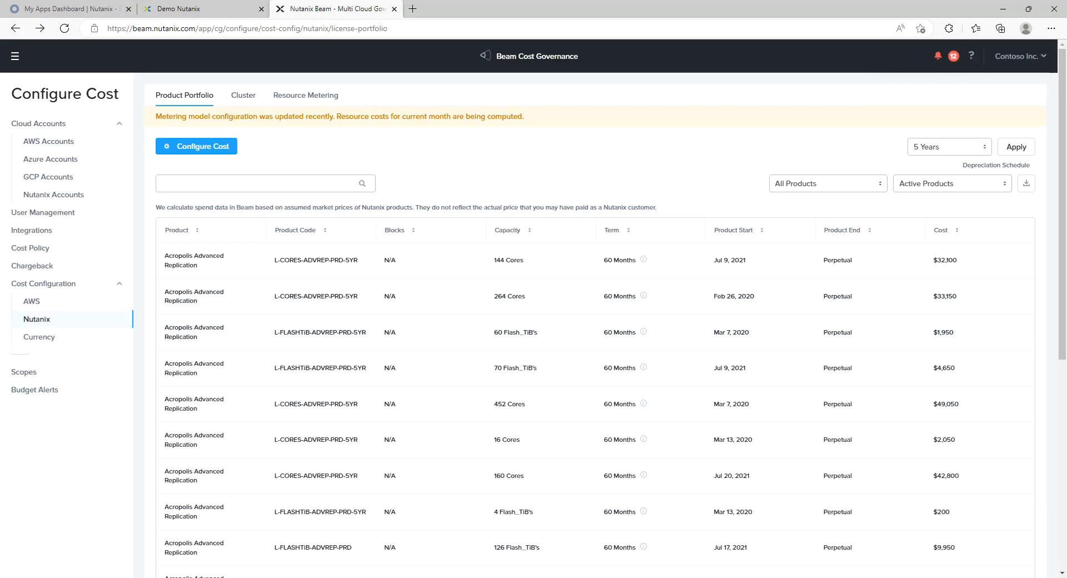
pyautogui.click(15, 55)
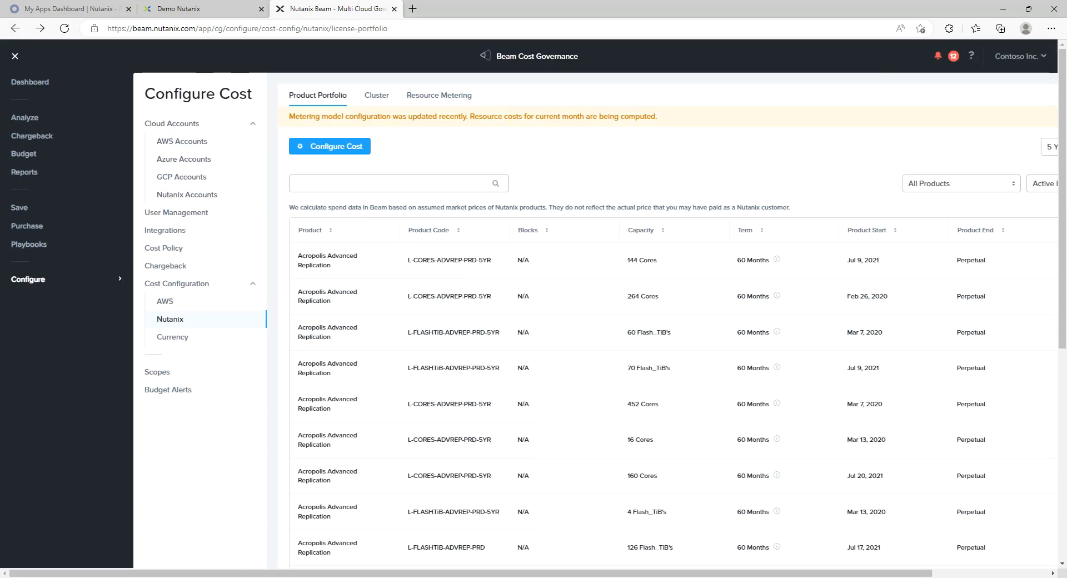
pyautogui.click(32, 136)
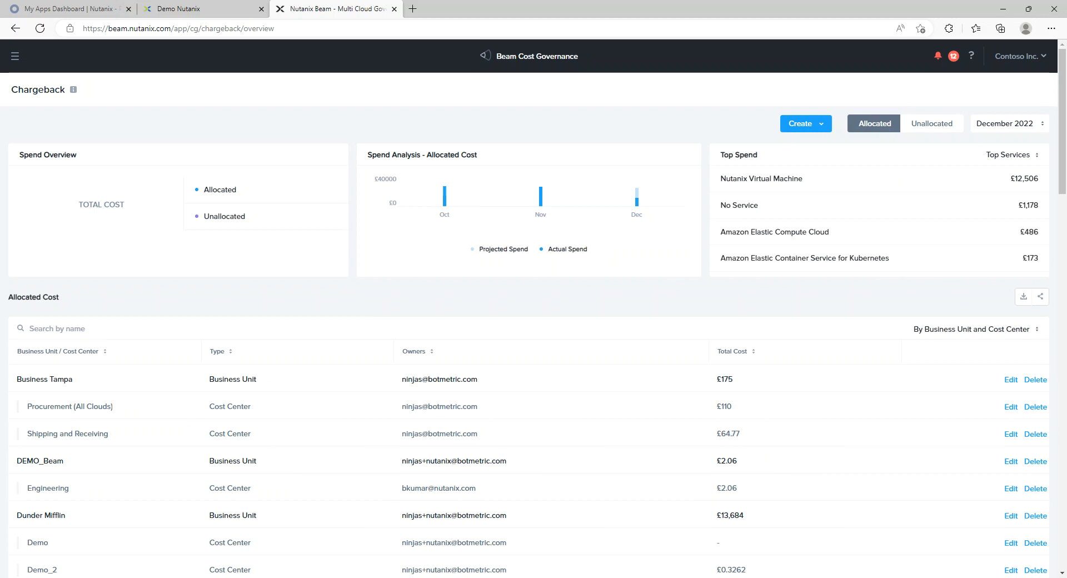
# Step: Search the allocated costs for "demo2" and set the list to show By Cost Center
pyautogui.write('demo2')
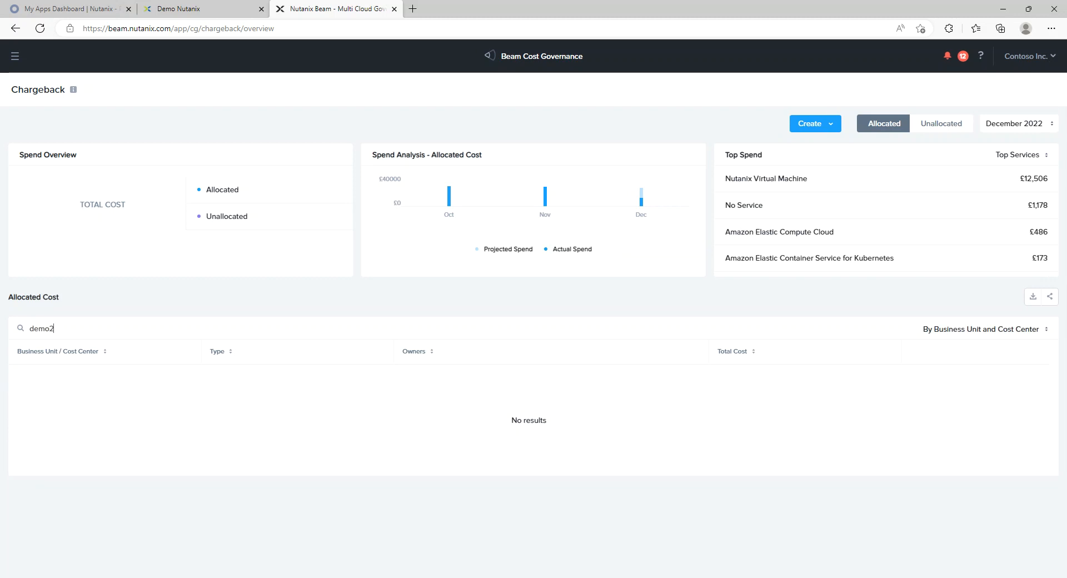
pyautogui.press('Tab')
pyautogui.hotkey('alt', 'Down')
pyautogui.press('Down')
pyautogui.press('Down')
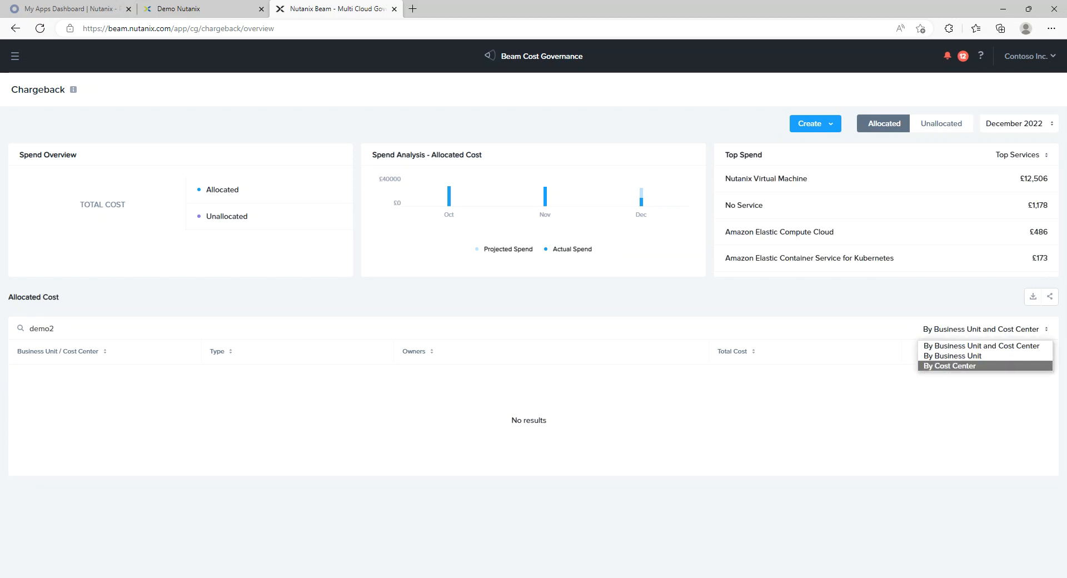
pyautogui.press('Return')
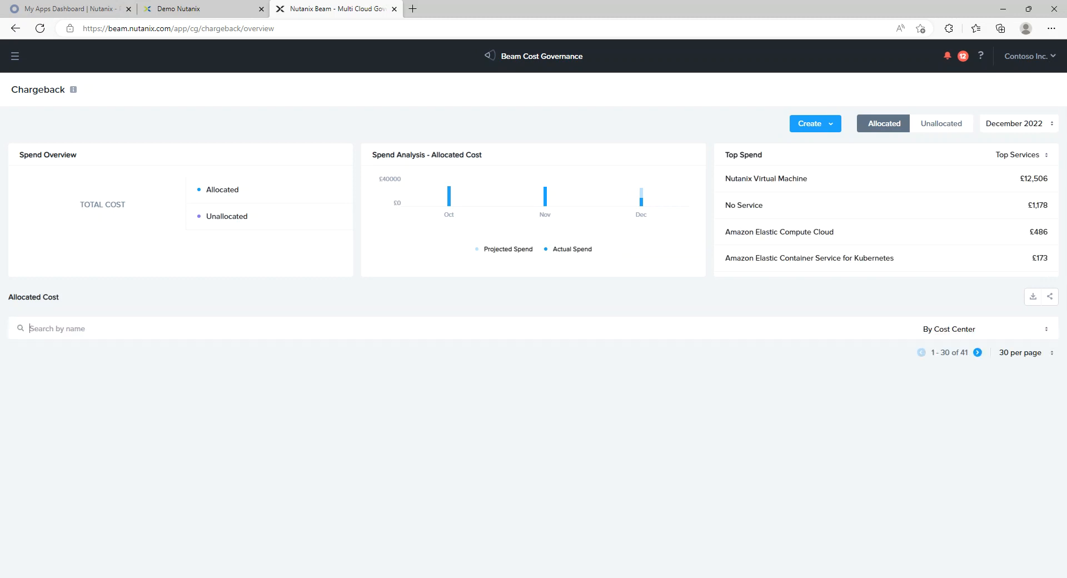
# Step: Find the Demo_2 cost center by searching for "demo", and open Cluster-4's Nutanix End User resource details
pyautogui.write('demo')
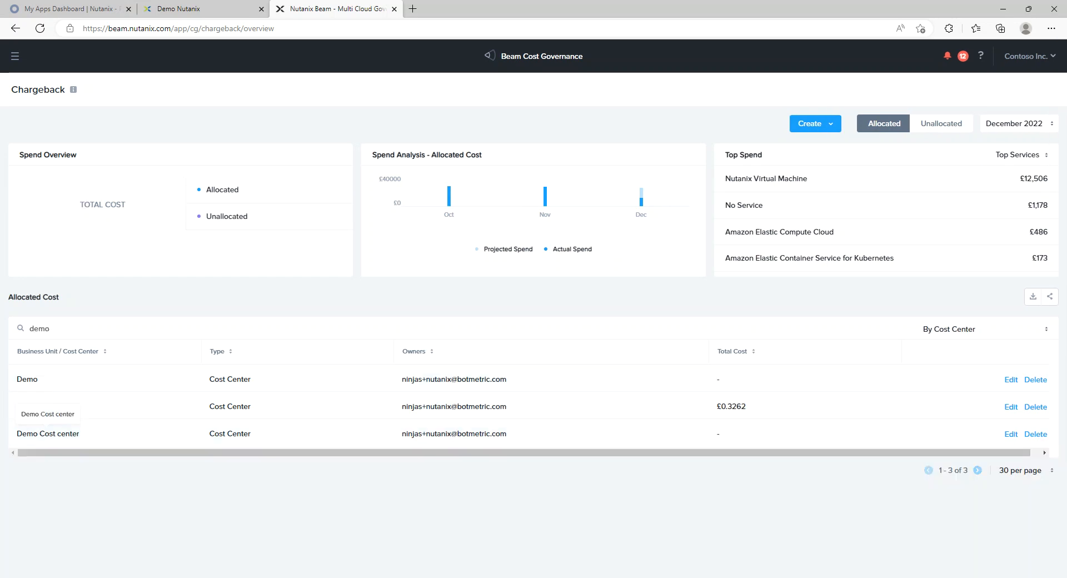
pyautogui.press('Return')
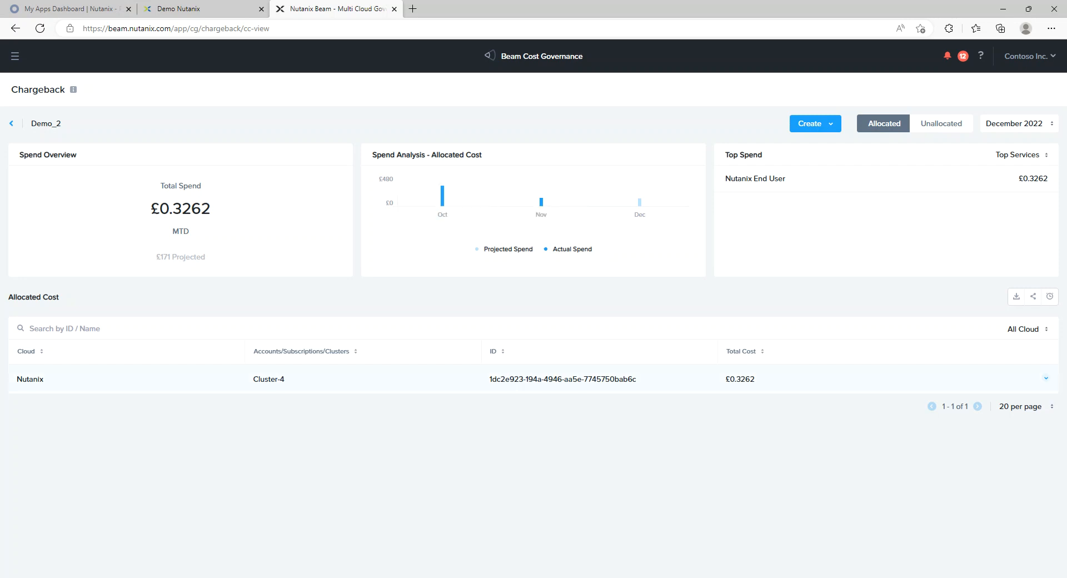
pyautogui.click(233, 379)
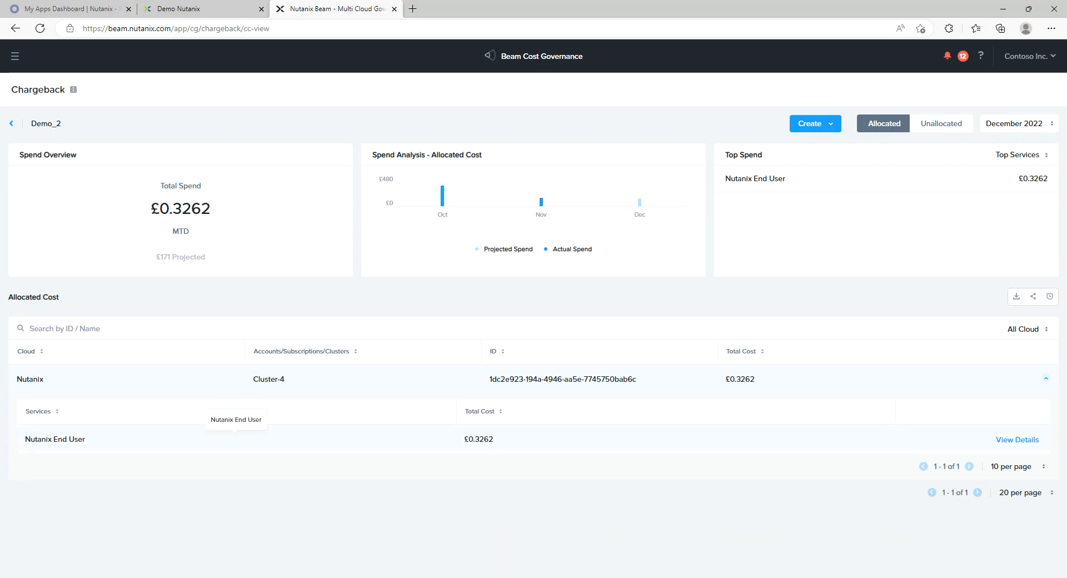
pyautogui.click(234, 439)
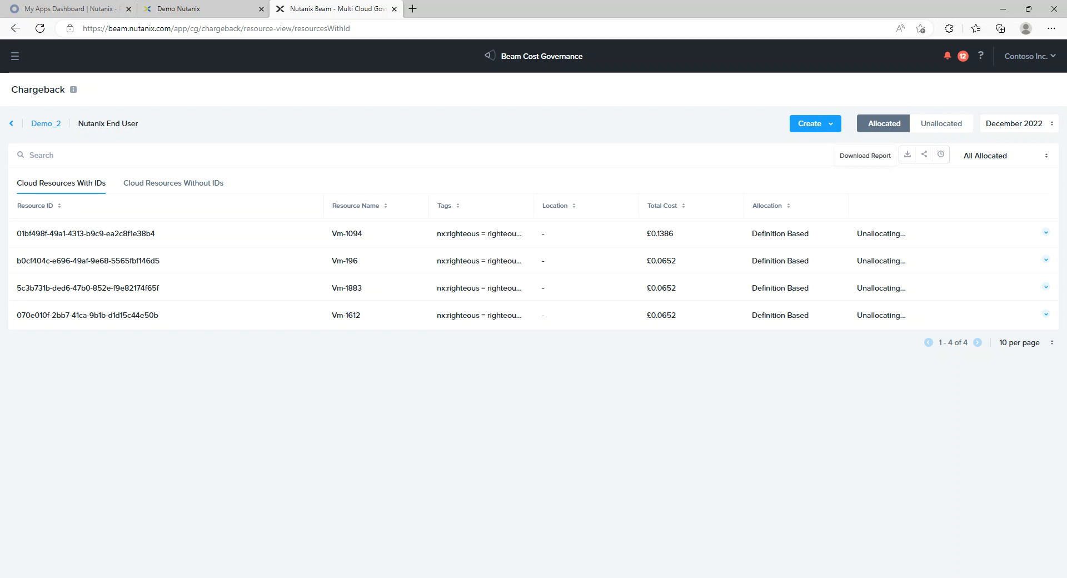
# Step: Download the chargeback report for Demo_2's Nutanix End User resources and view its Details sheet in Excel
pyautogui.click(907, 154)
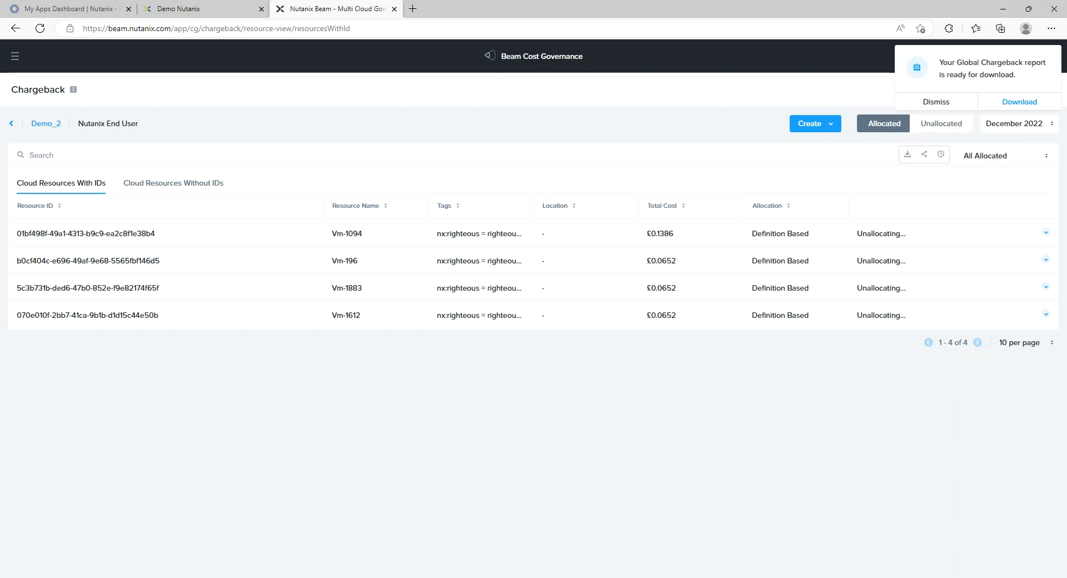
pyautogui.click(1018, 101)
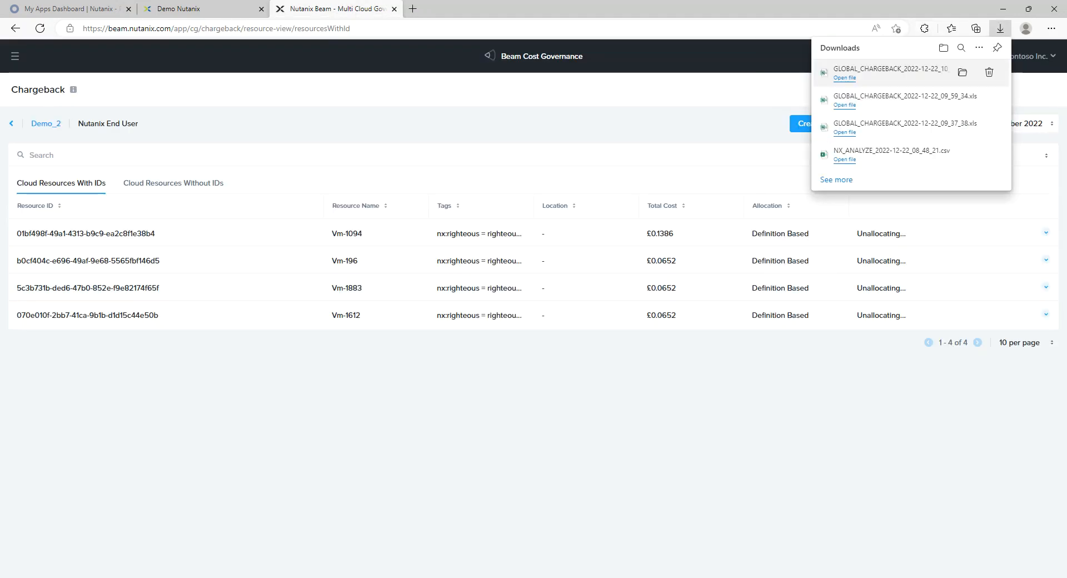
pyautogui.click(844, 78)
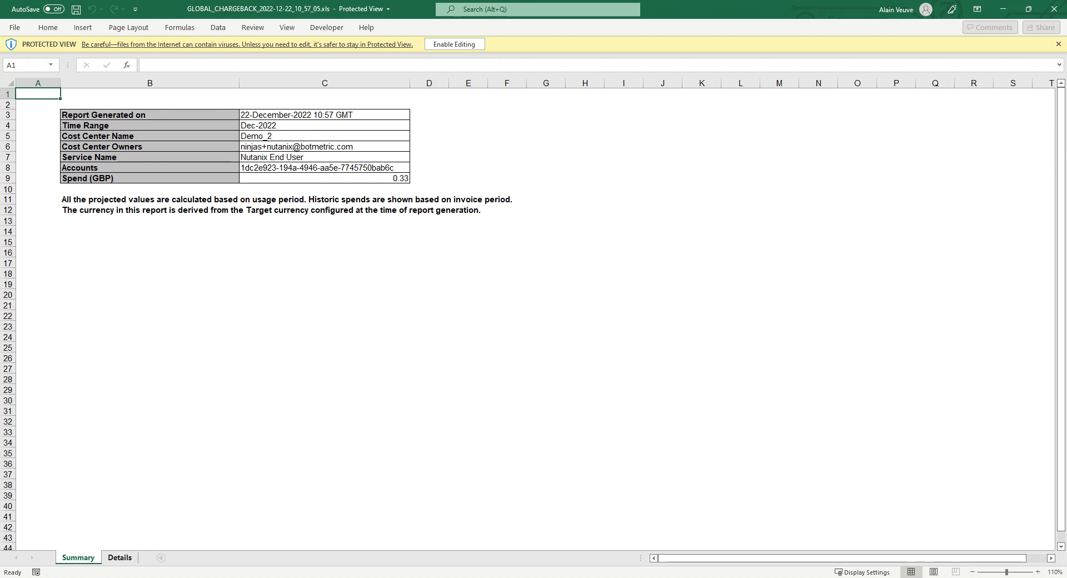
pyautogui.click(119, 557)
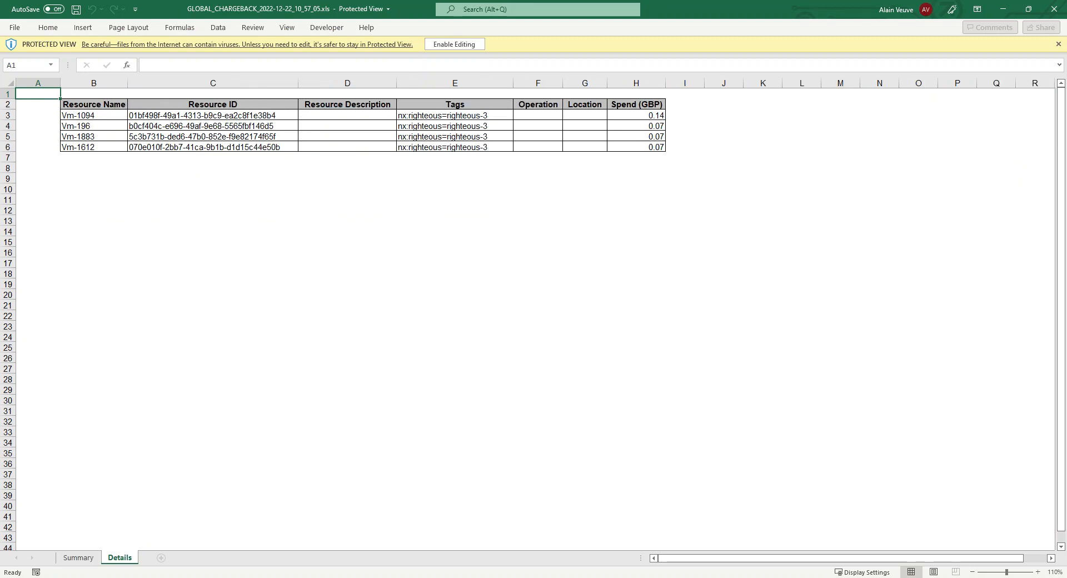